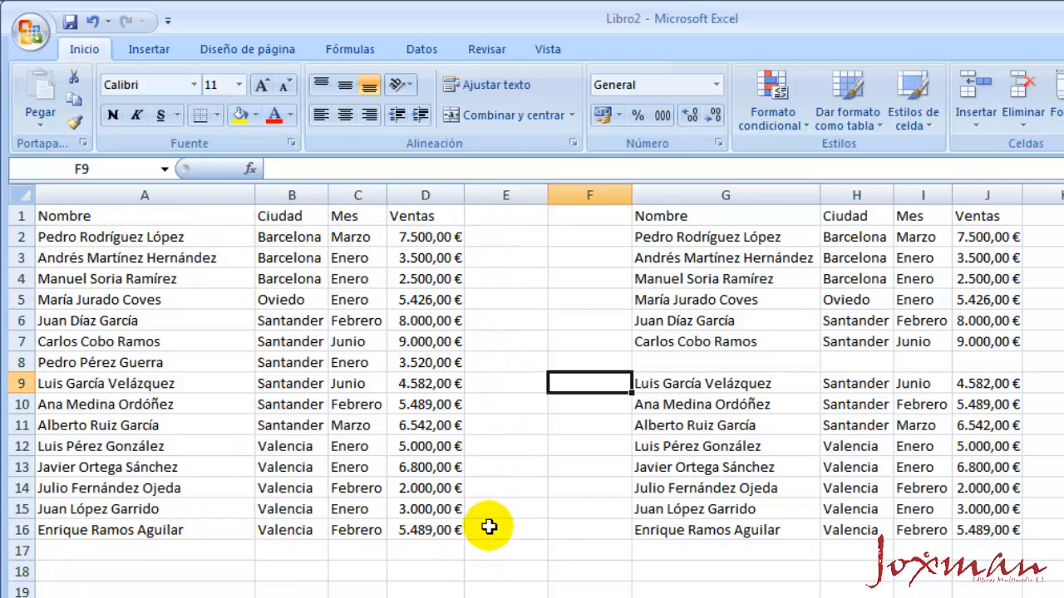
# Select the whole contiguous data region A1:D16 of the first list, starting from a single cell inside it
pyautogui.click(187, 342)
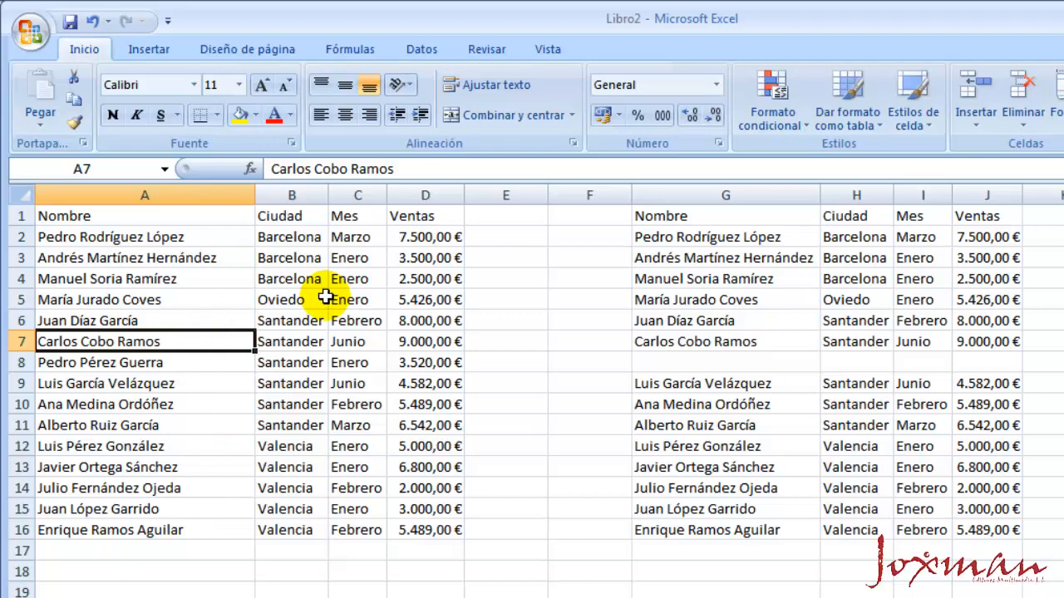
pyautogui.hotkey('ctrl', 'a')
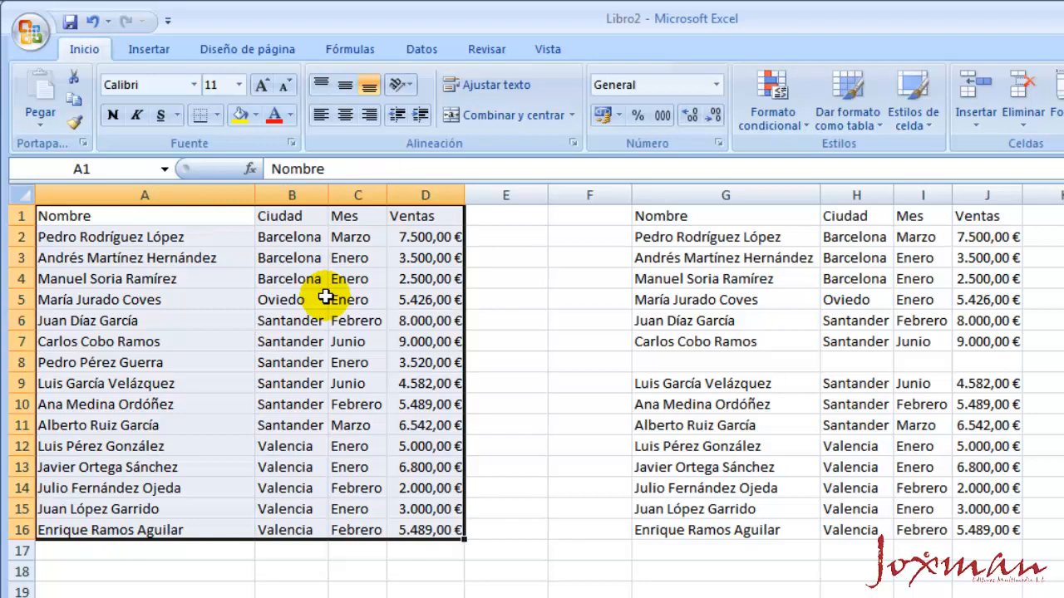
pyautogui.click(512, 322)
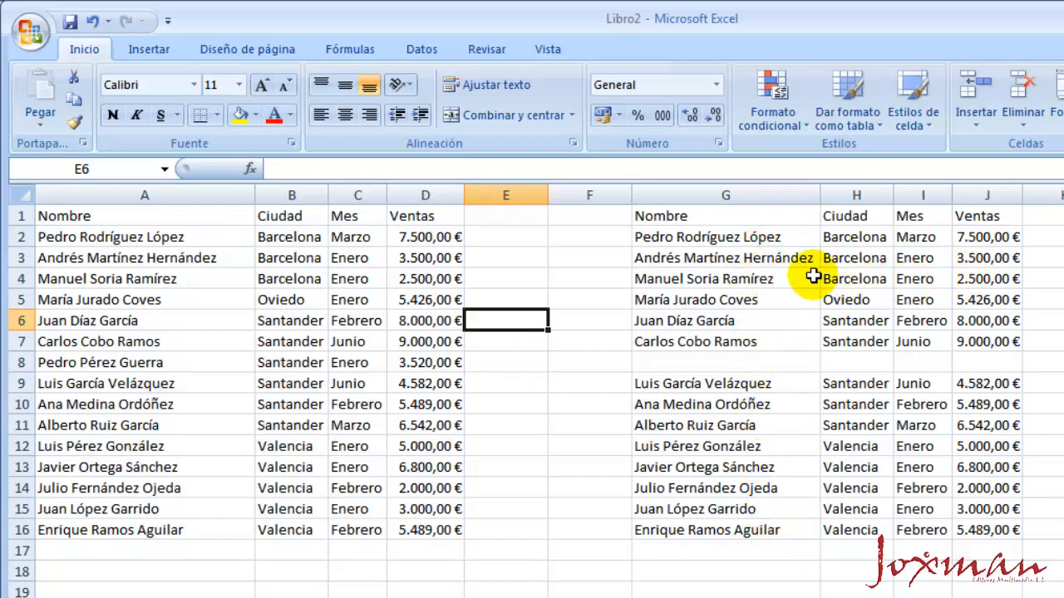
# Select the contiguous region above the blank row in the second list, G1:J7, and the one below it, G9:J16
pyautogui.click(785, 276)
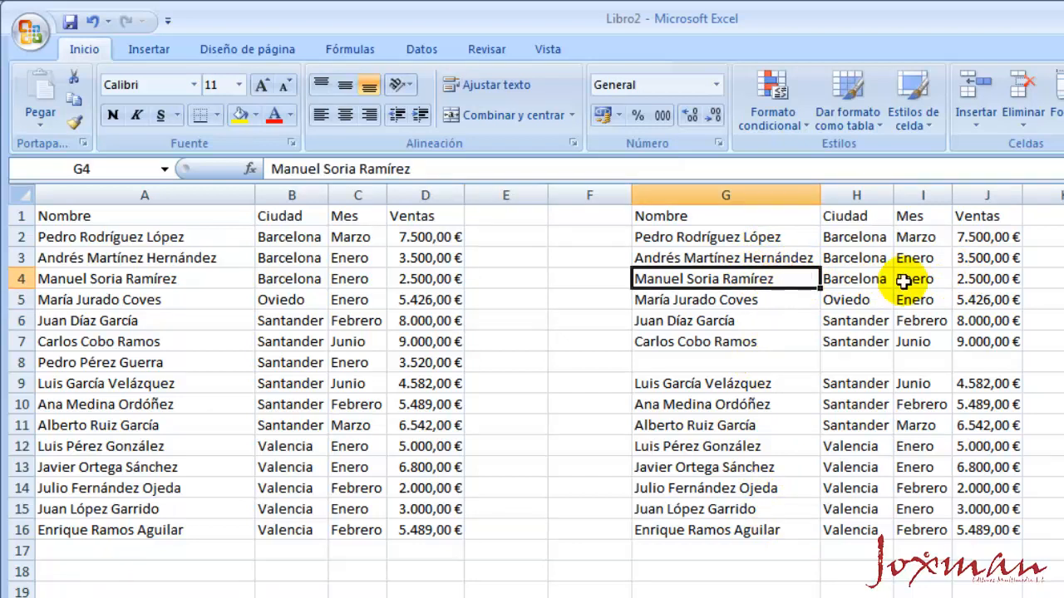
pyautogui.hotkey('ctrl', 'a')
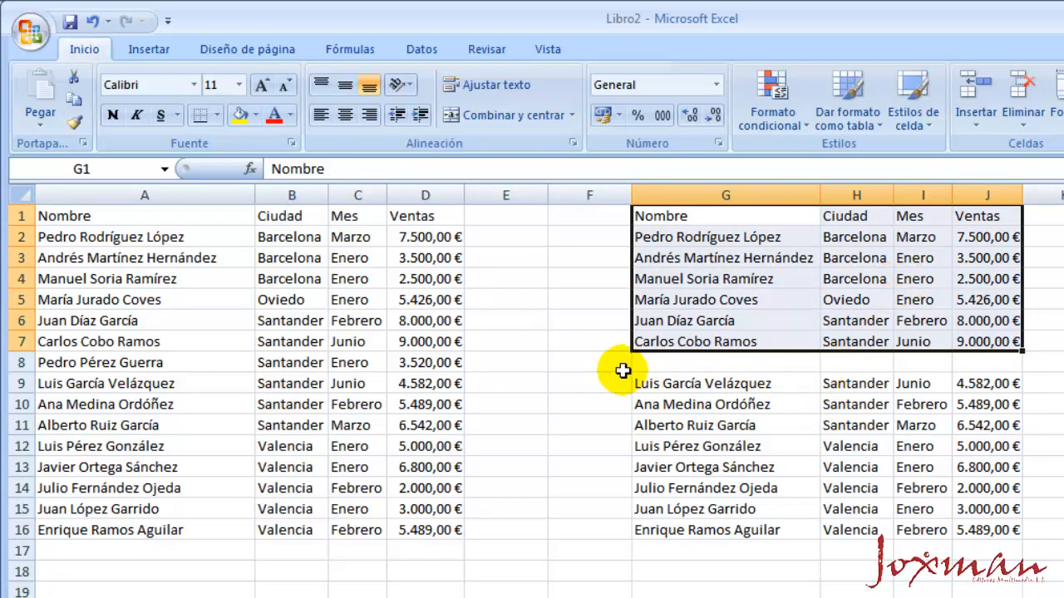
pyautogui.click(877, 427)
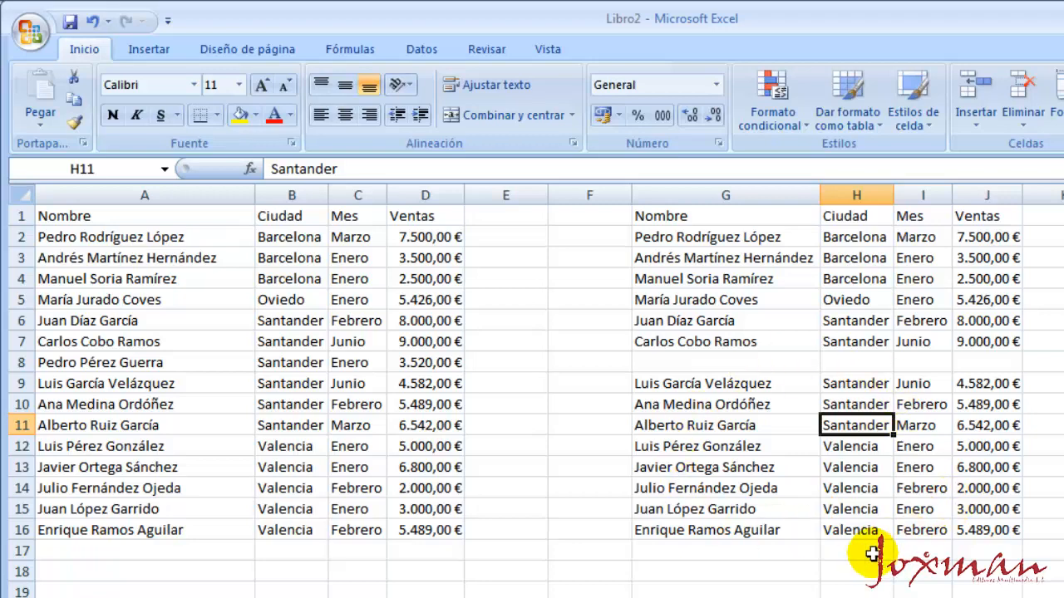
pyautogui.hotkey('ctrl', 'shift', '8')
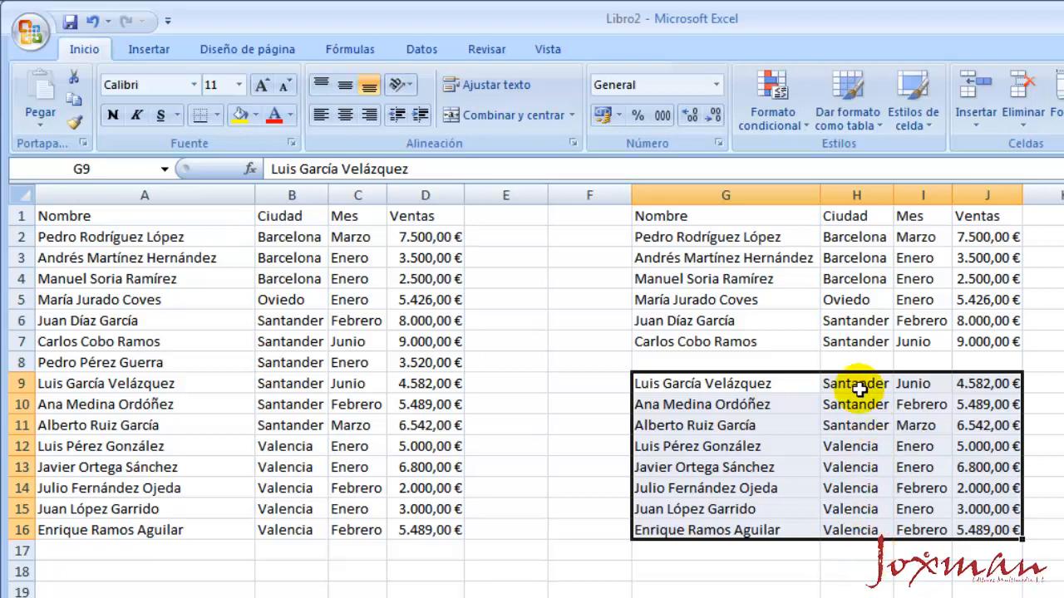
pyautogui.click(852, 446)
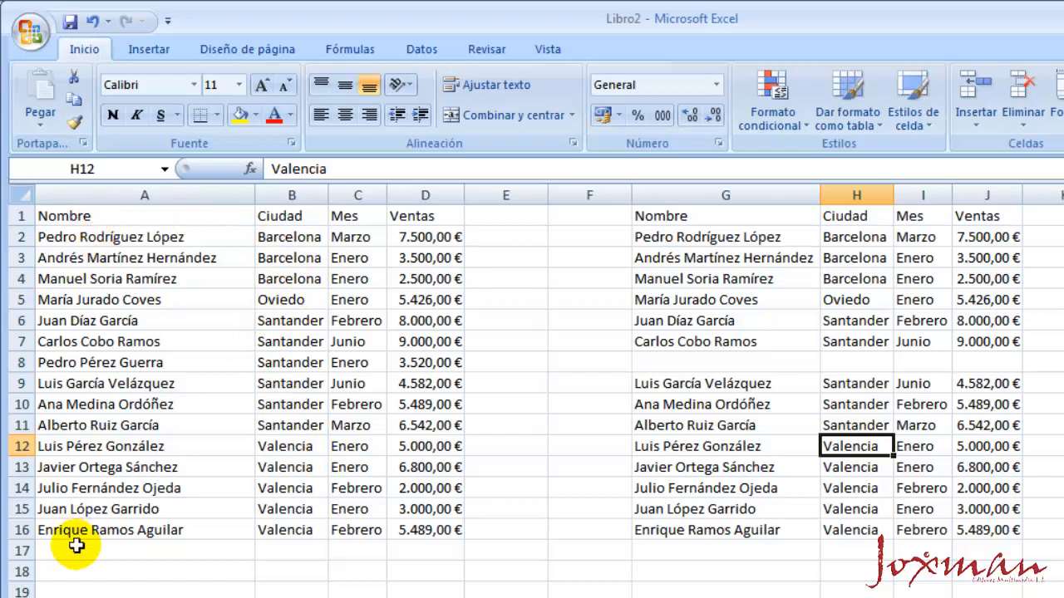
# Format the list in A1:D16 as a table with headers in a green medium style, and undo the formatting
pyautogui.click(293, 383)
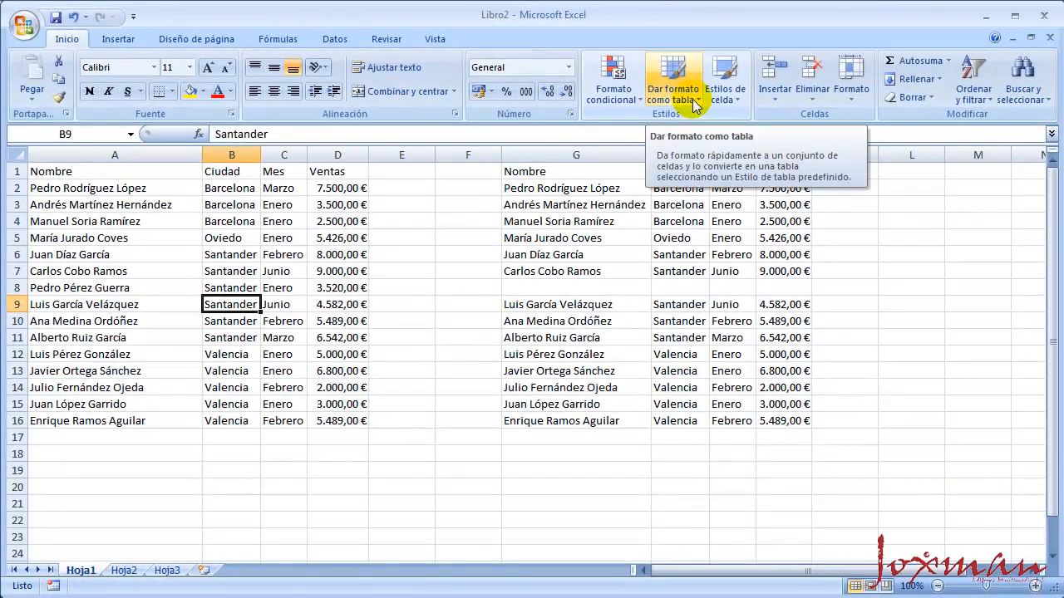
pyautogui.click(695, 99)
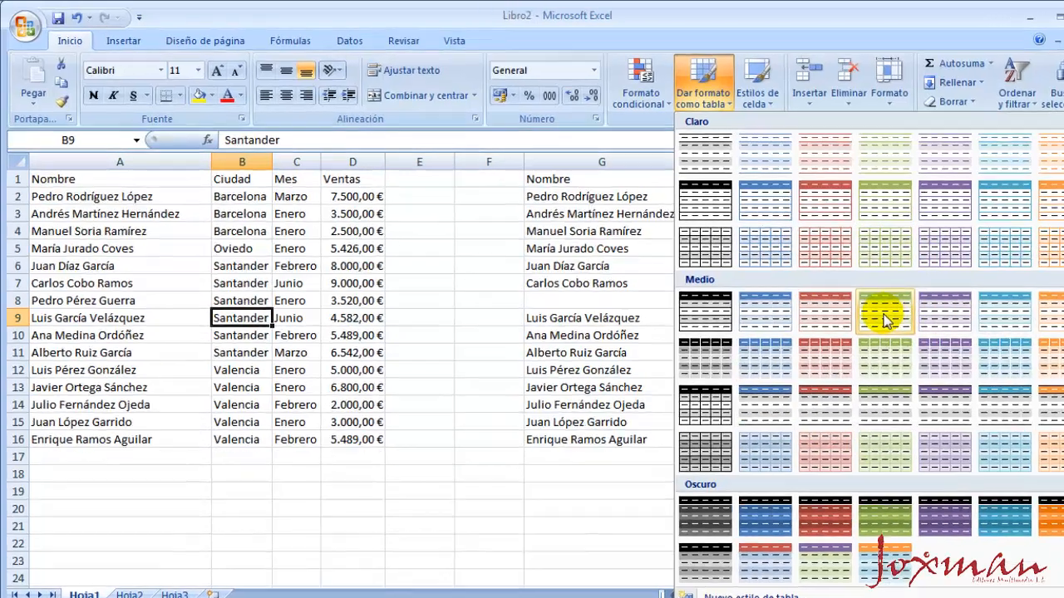
pyautogui.click(848, 306)
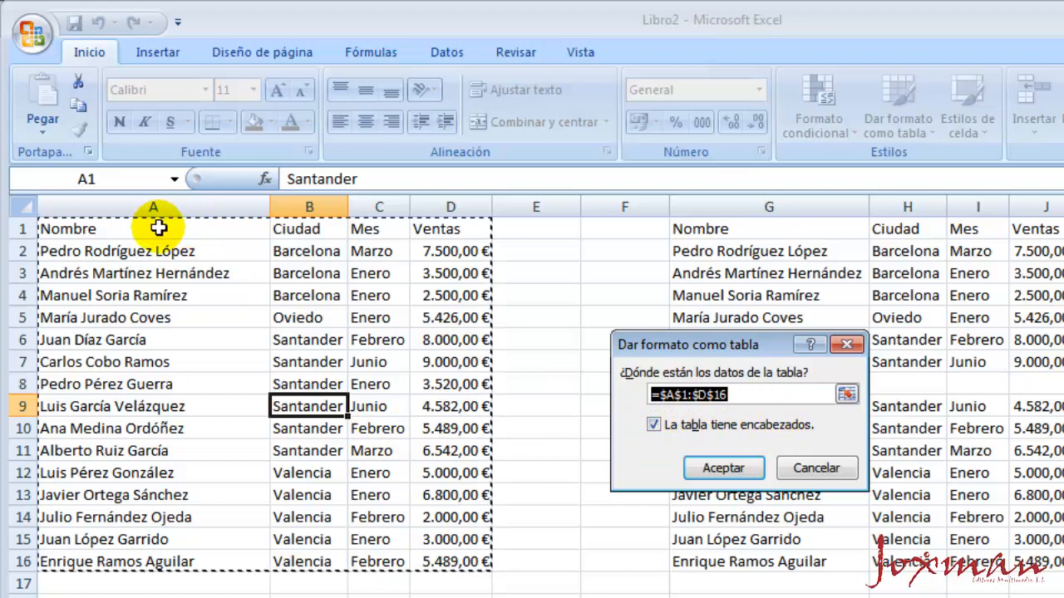
pyautogui.click(712, 469)
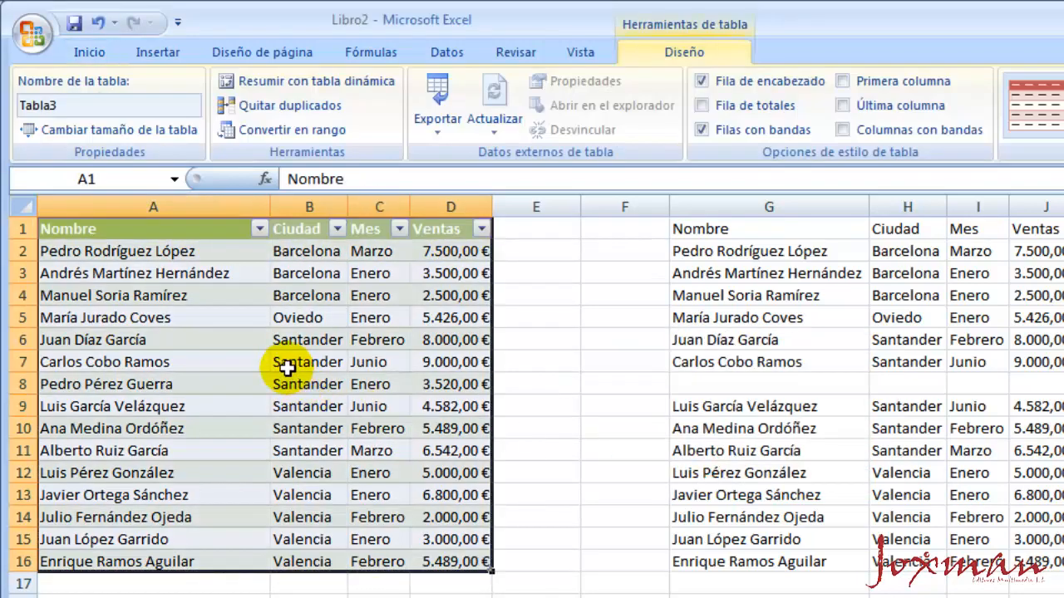
pyautogui.click(287, 366)
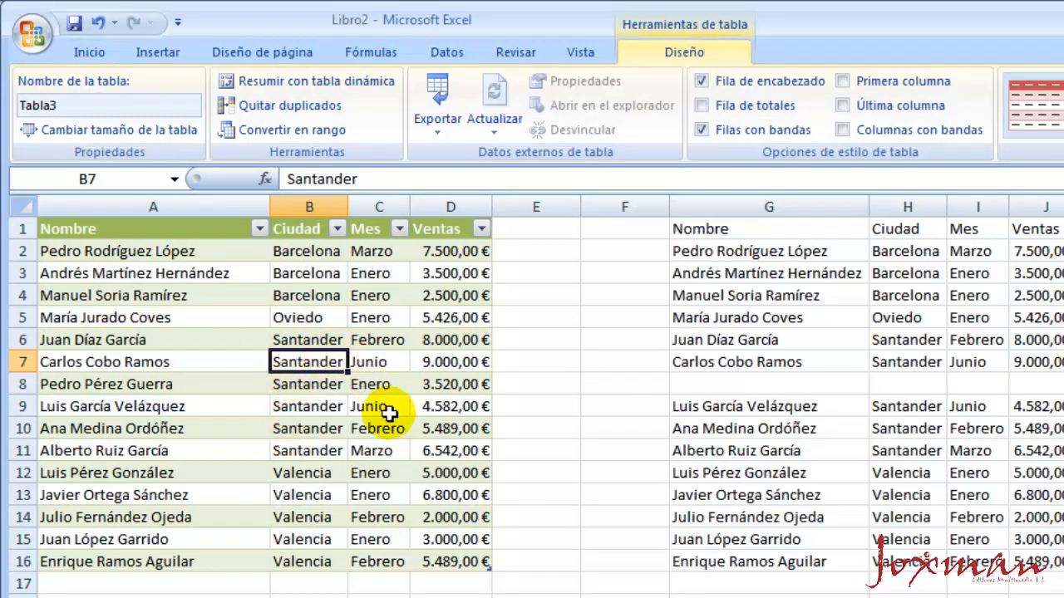
pyautogui.click(98, 28)
# Insert a table on the data range A1:D16, keeping the option that the table has headers
pyautogui.click(299, 349)
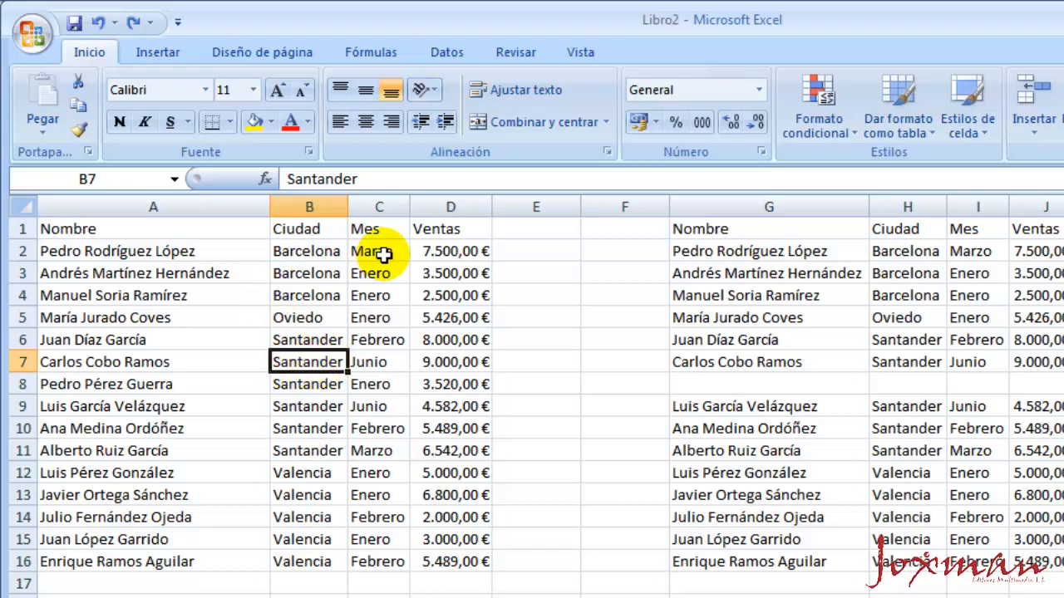
pyautogui.click(157, 52)
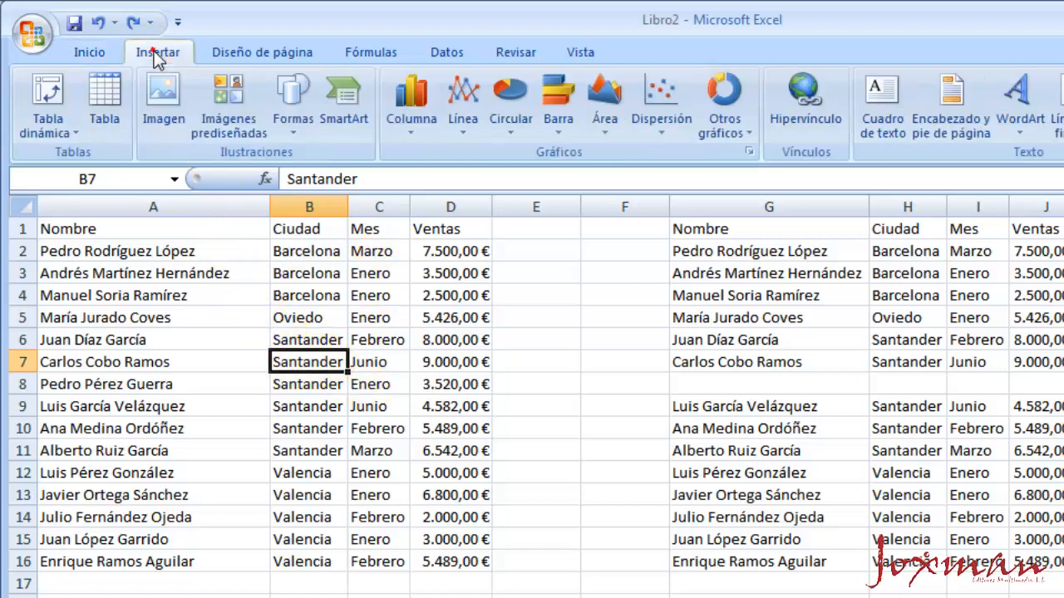
pyautogui.click(104, 94)
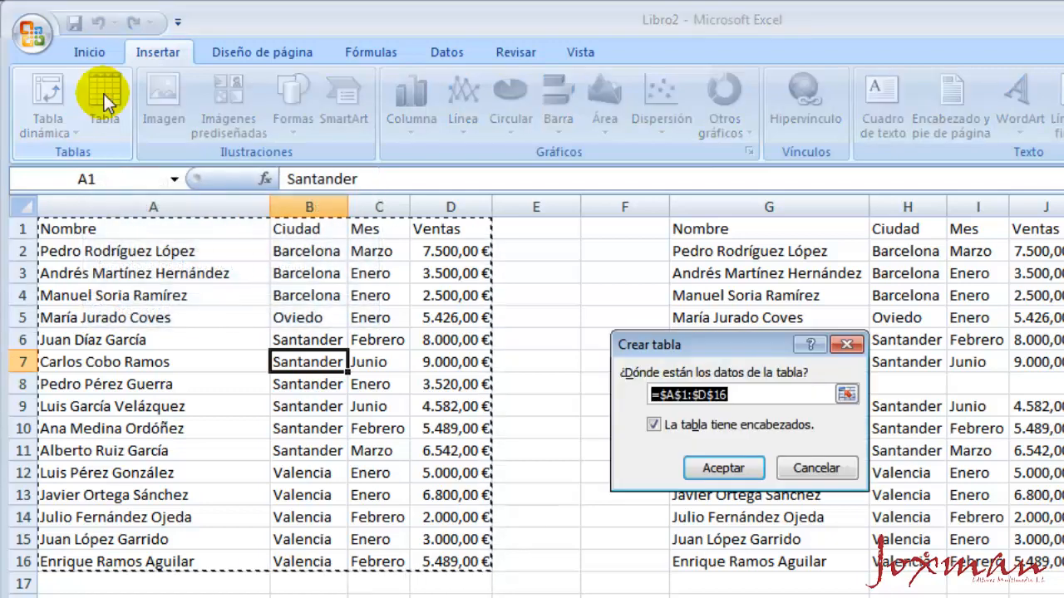
pyautogui.moveTo(704, 351); pyautogui.dragTo(668, 331)
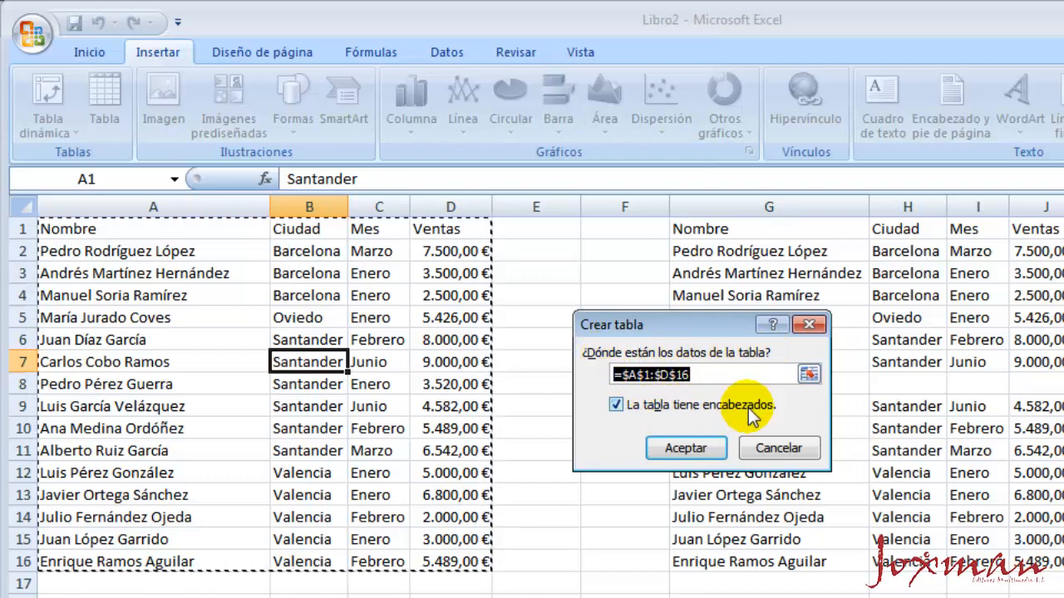
pyautogui.click(686, 451)
pyautogui.click(291, 404)
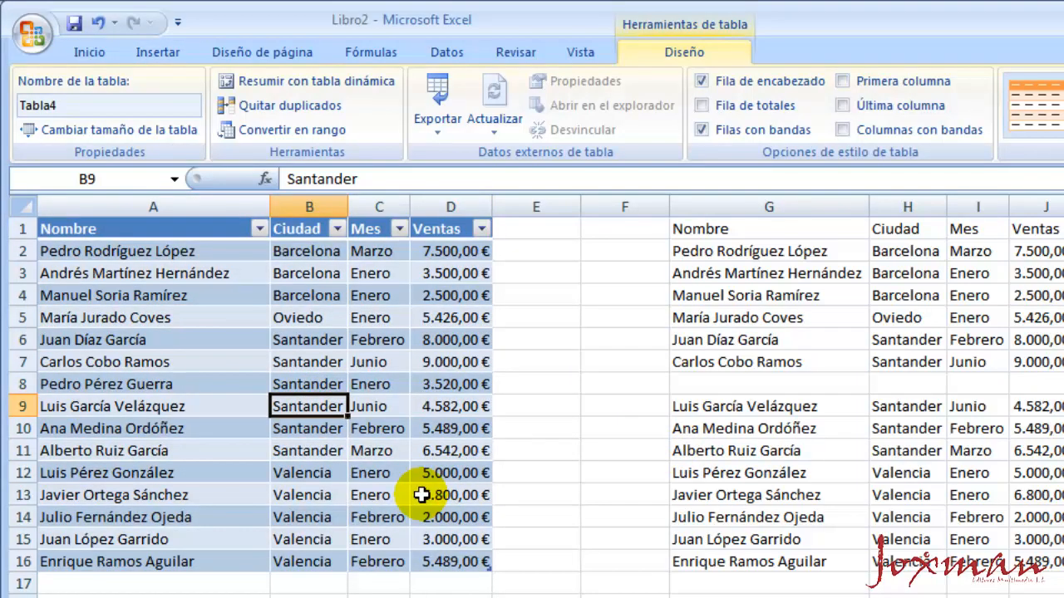
# Examine the sort and filter options of the Nombre column, leaving the table unfiltered
pyautogui.click(422, 495)
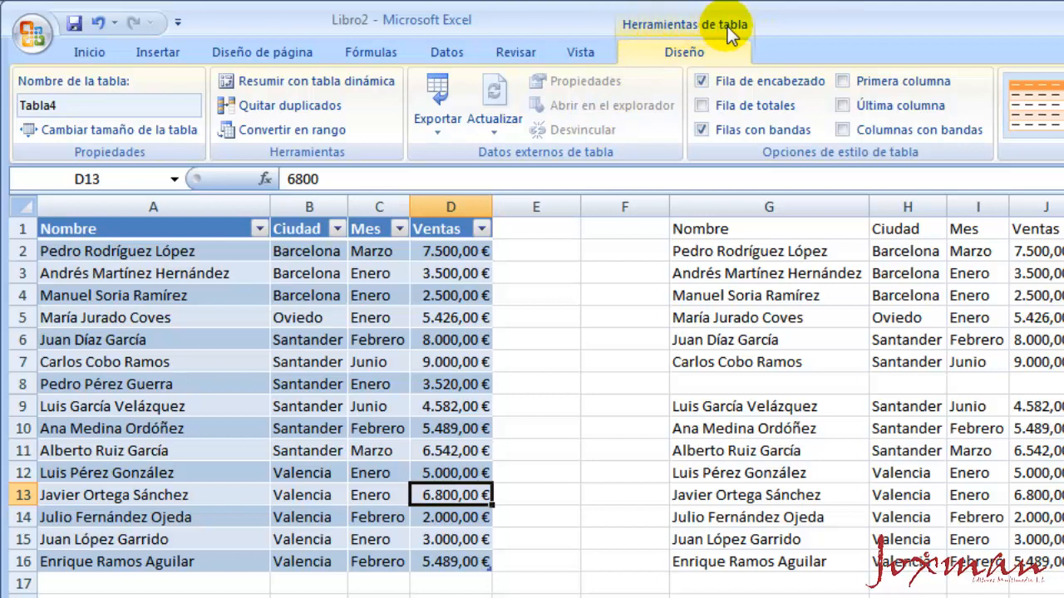
pyautogui.click(321, 339)
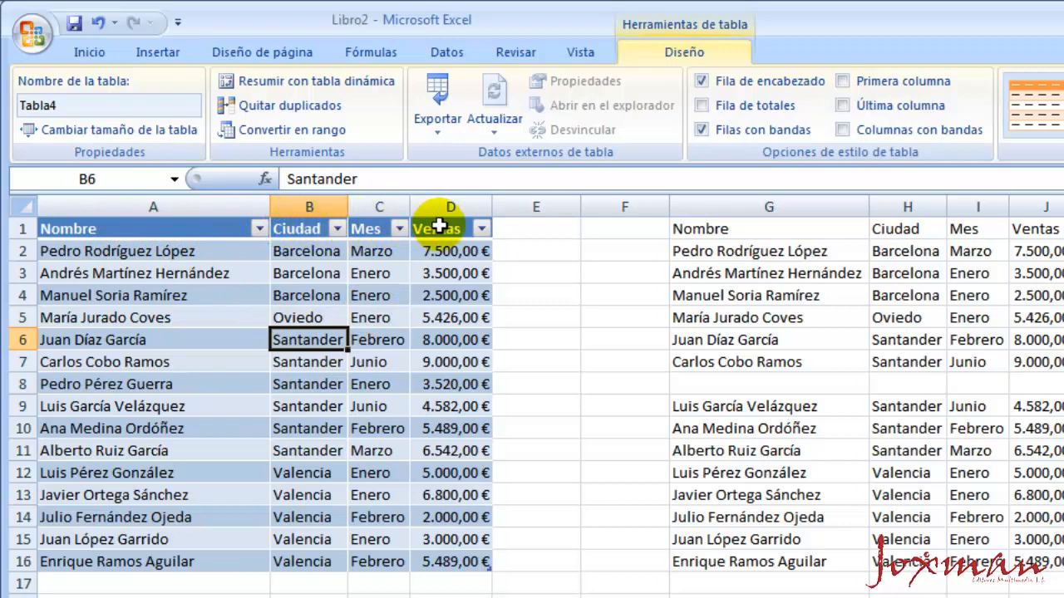
pyautogui.click(259, 229)
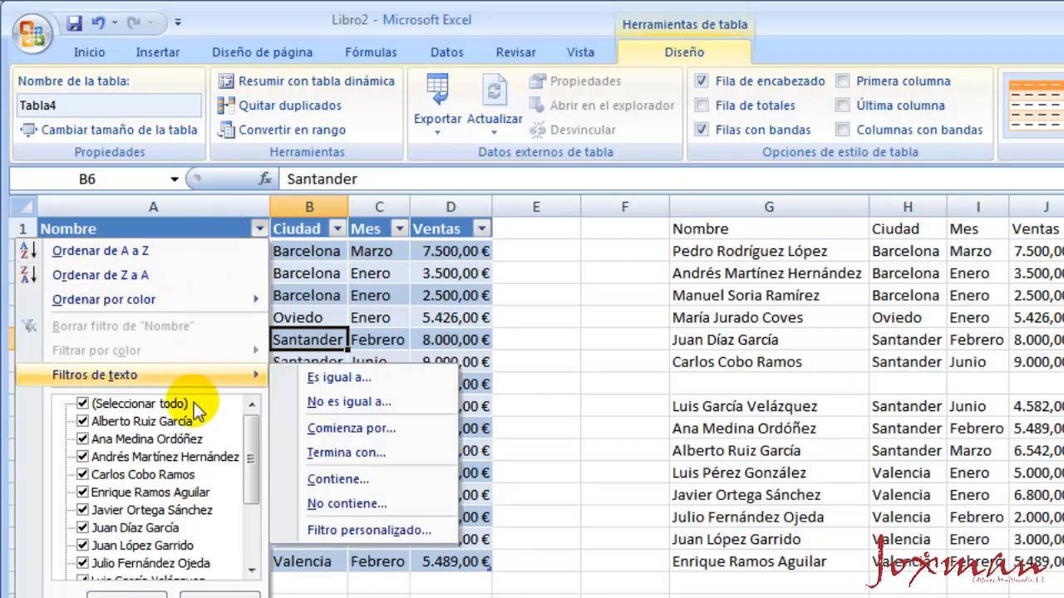
pyautogui.click(312, 274)
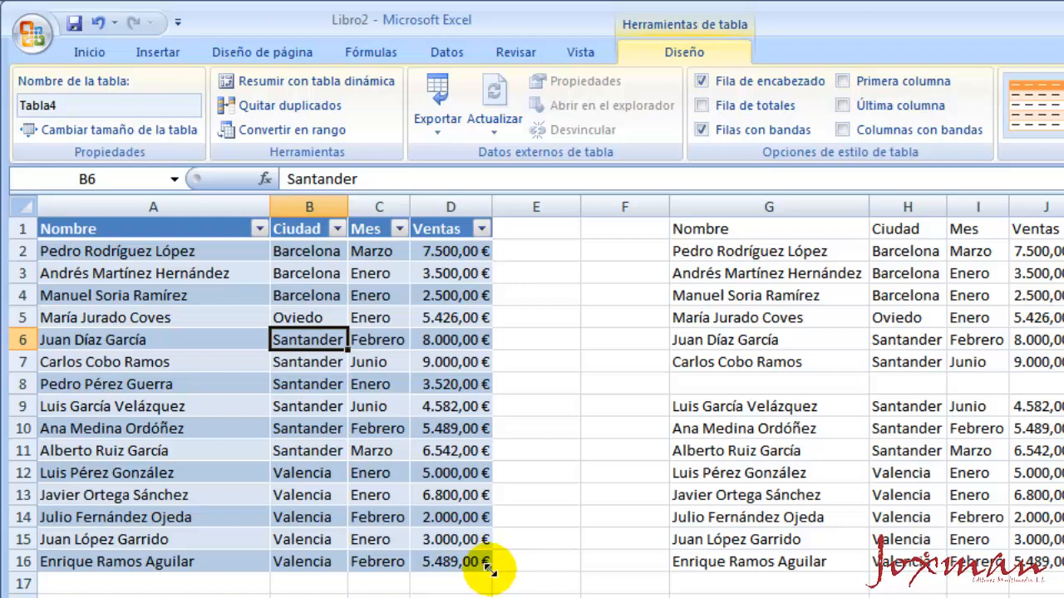
# Extend the table by one column into column E and name its header Gastos
pyautogui.moveTo(489, 568); pyautogui.dragTo(565, 579)
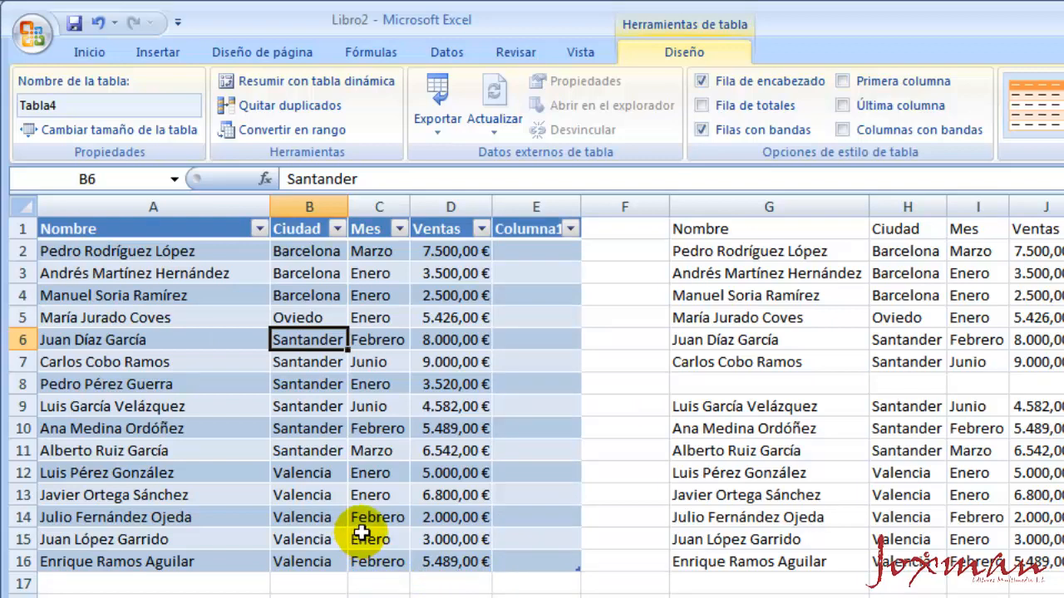
pyautogui.click(530, 230)
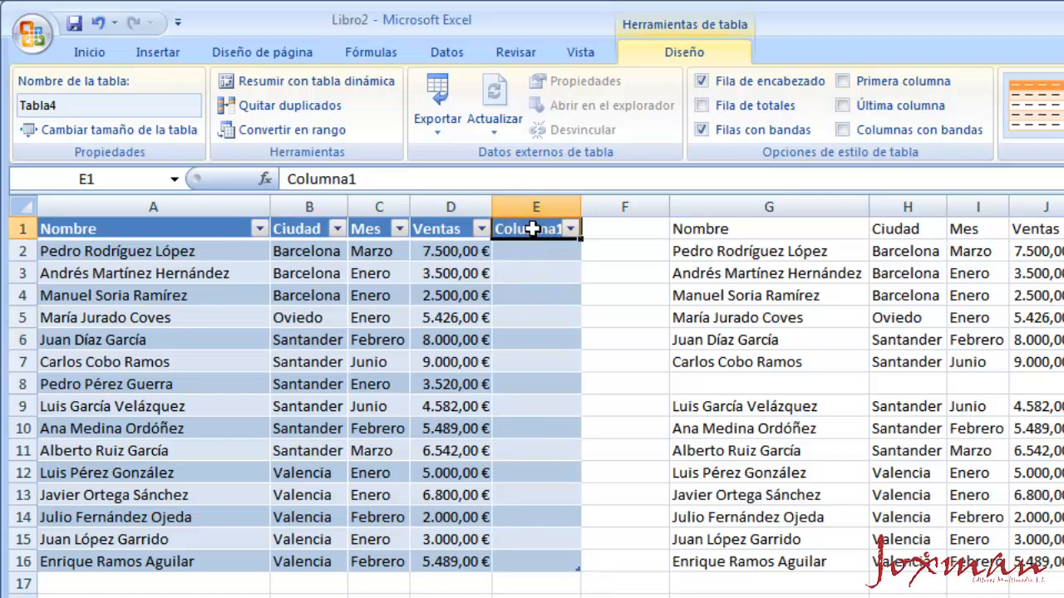
pyautogui.doubleClick(531, 229)
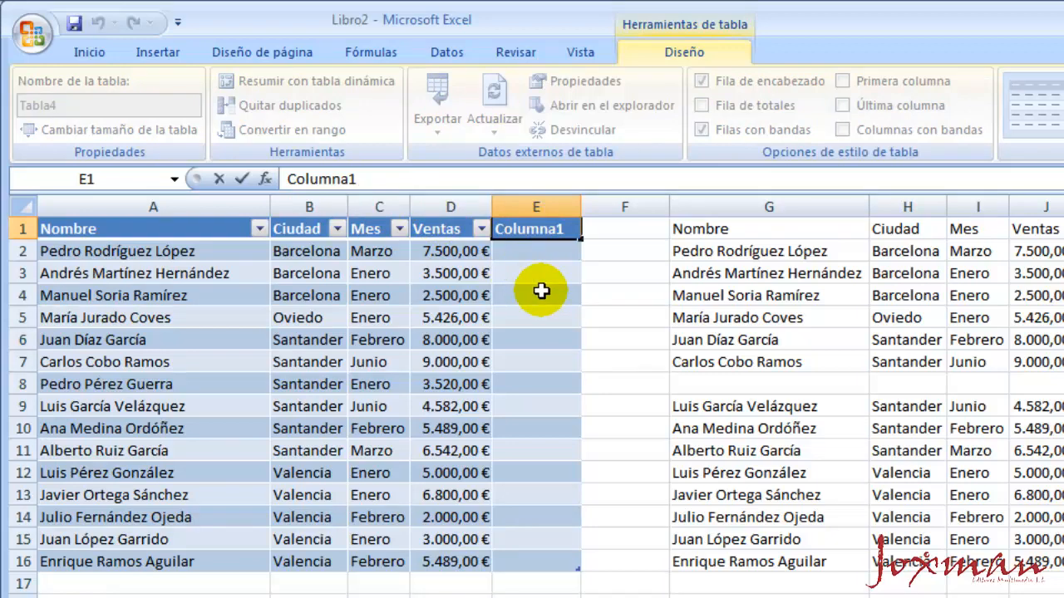
pyautogui.hotkey('shift', 'Home')
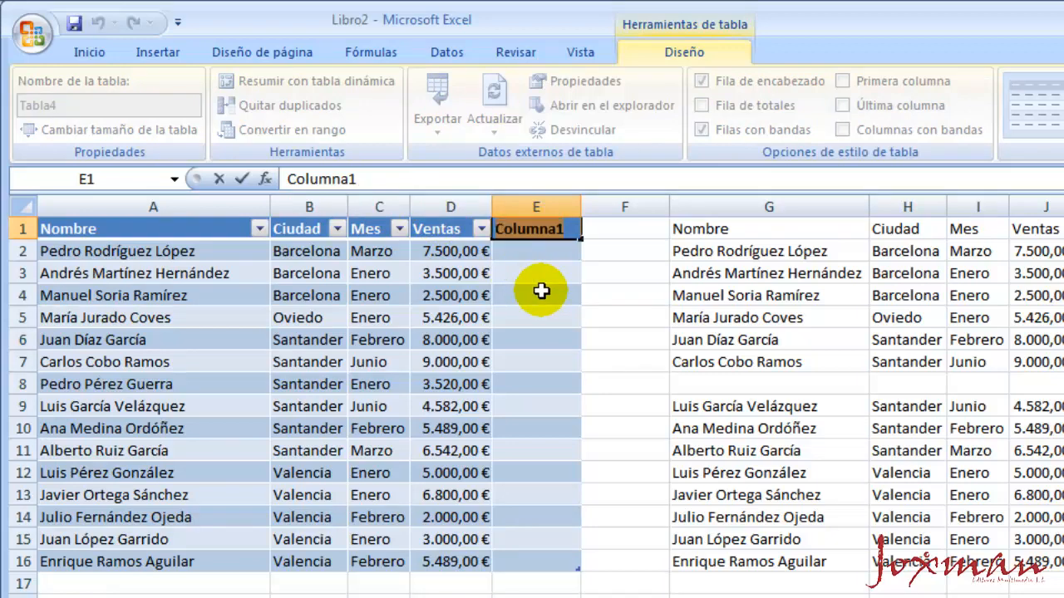
pyautogui.write('Gastos')
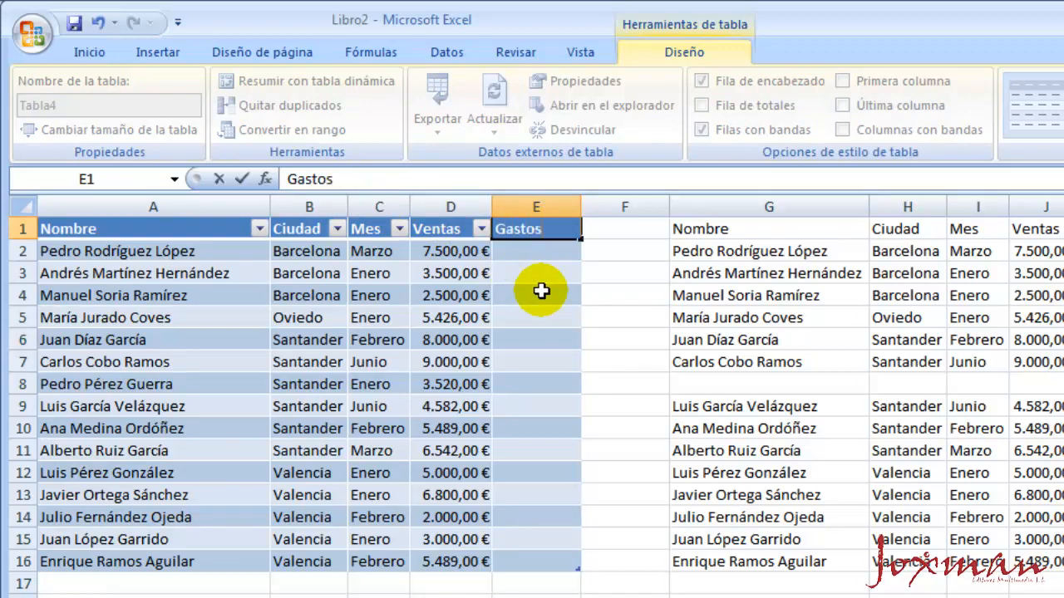
pyautogui.press('Return')
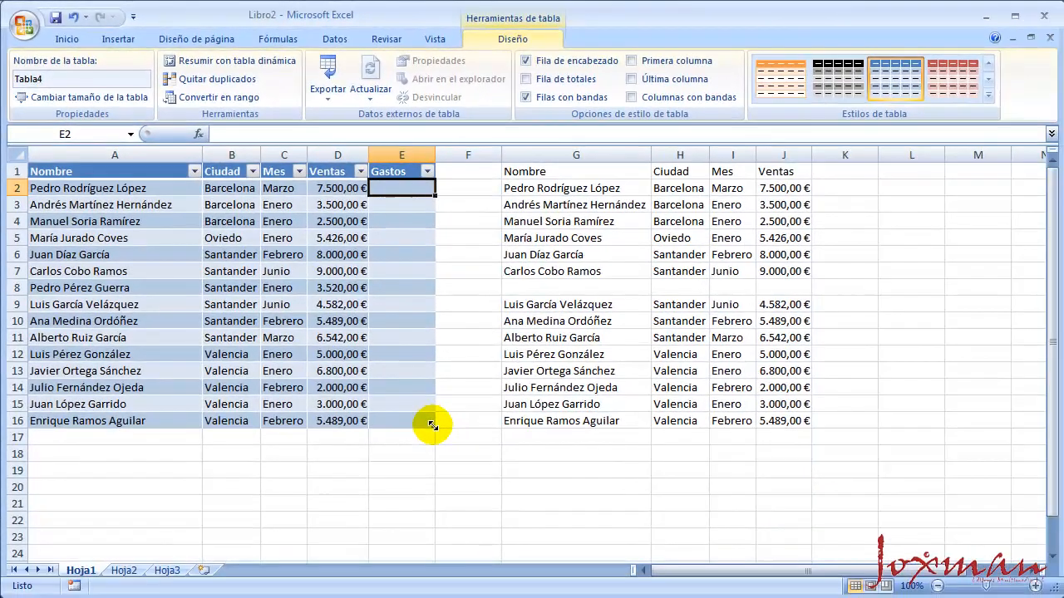
# Extend the table down to row 17, and append two more empty rows after its last cell
pyautogui.moveTo(462, 456); pyautogui.dragTo(430, 443)
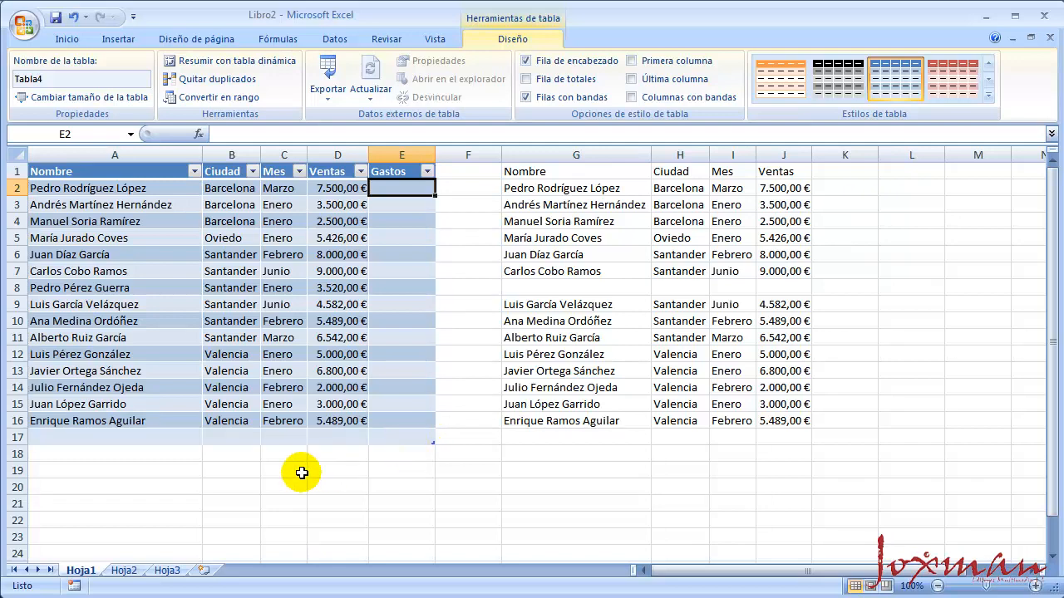
pyautogui.click(406, 437)
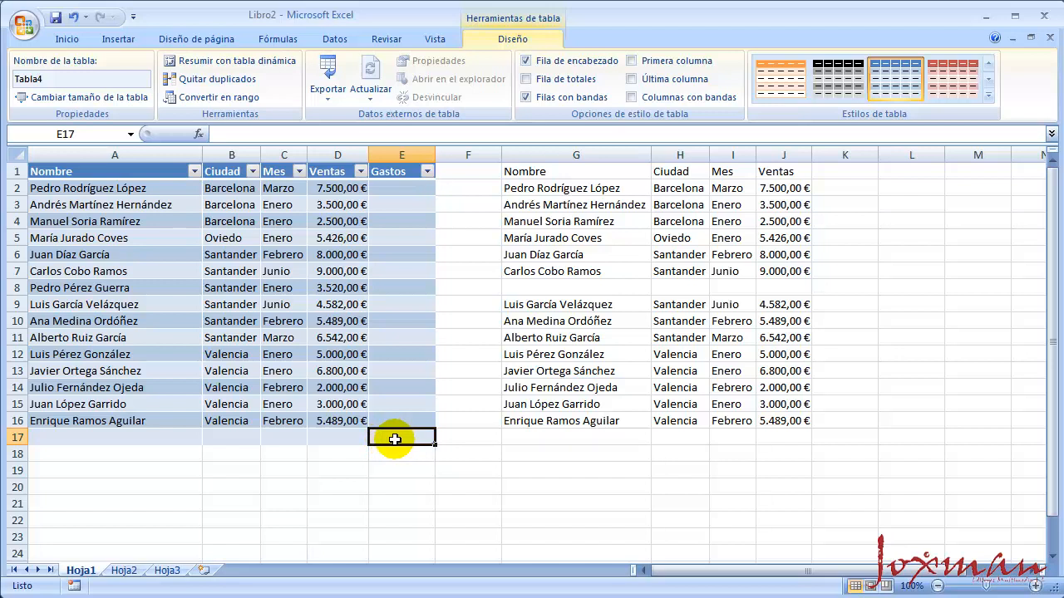
pyautogui.press('Tab')
pyautogui.press('Tab')
pyautogui.press('Tab')
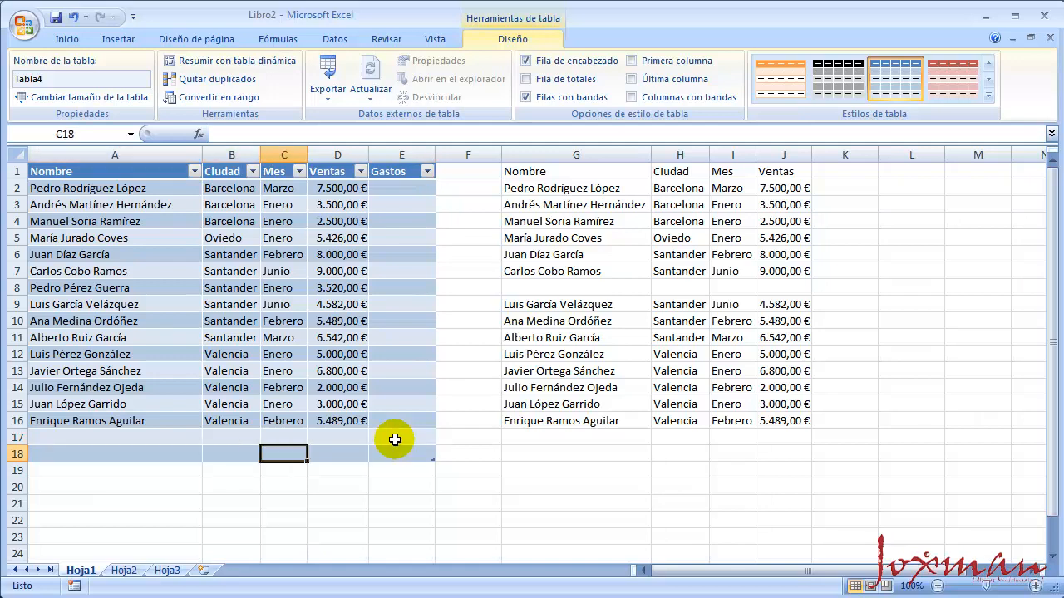
pyautogui.press('Tab')
pyautogui.press('Tab')
pyautogui.press('Tab')
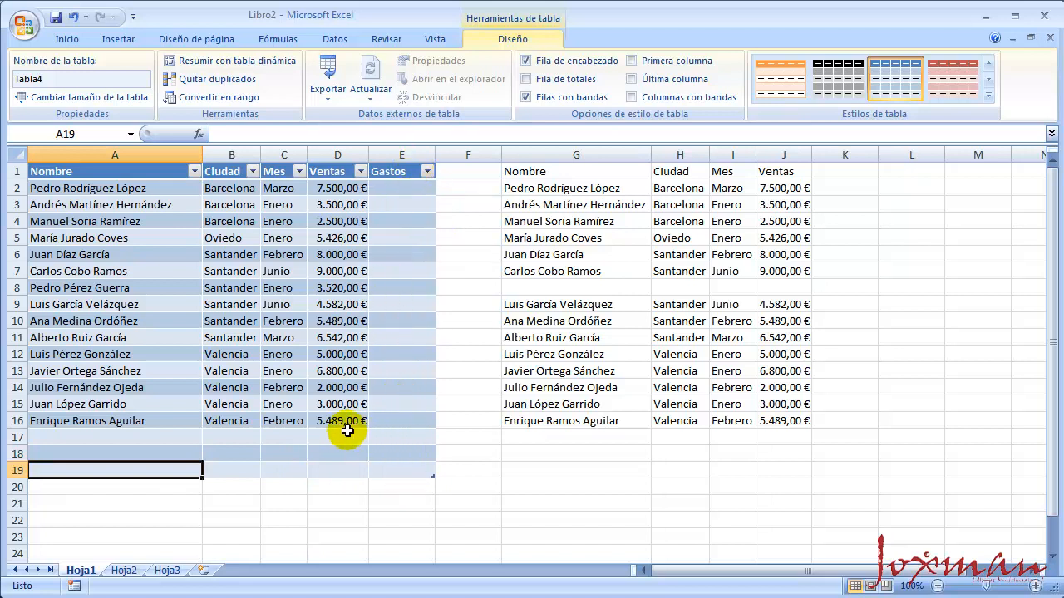
# Shrink the table back to A1:D16, excluding the Gastos column and the empty rows
pyautogui.click(317, 335)
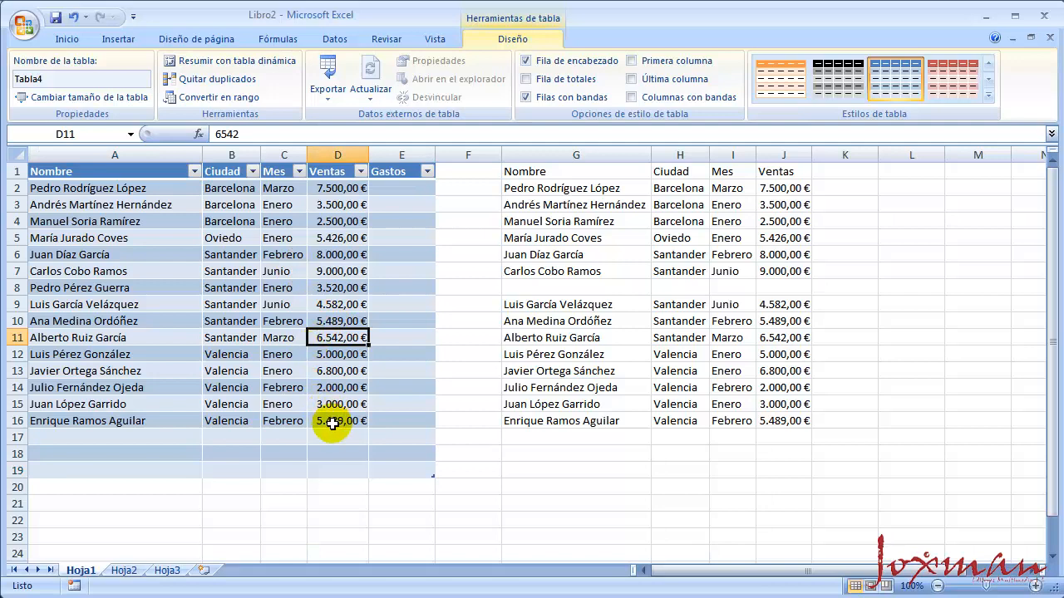
pyautogui.moveTo(431, 476)
pyautogui.mouseDown()
pyautogui.moveTo(426, 430)
pyautogui.moveTo(377, 420)
pyautogui.mouseUp()
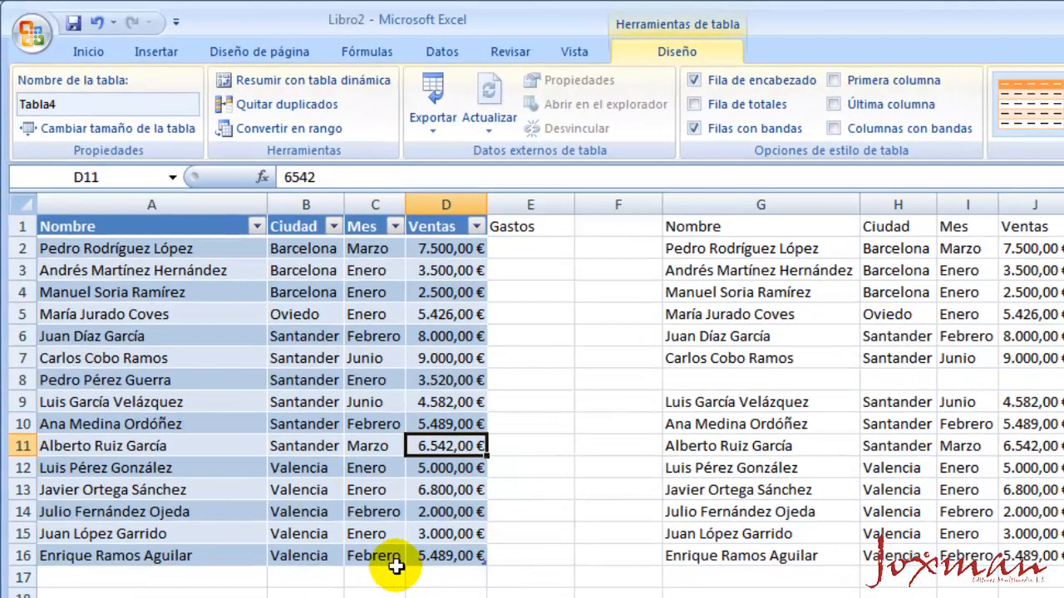
pyautogui.click(276, 416)
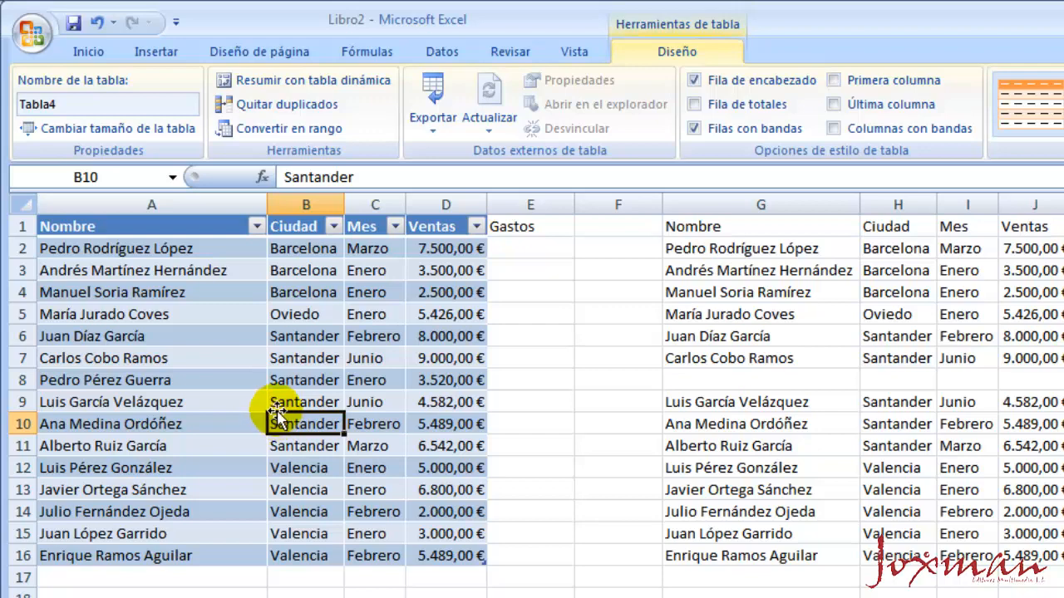
# Convert the sales table in A1:D16 back to a normal cell range
pyautogui.click(249, 333)
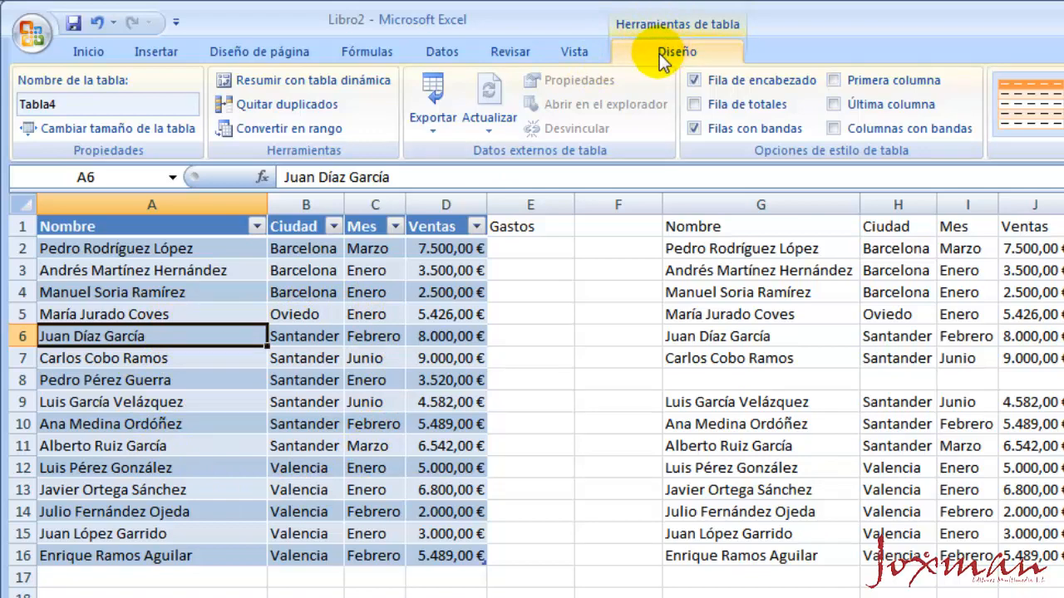
pyautogui.click(280, 130)
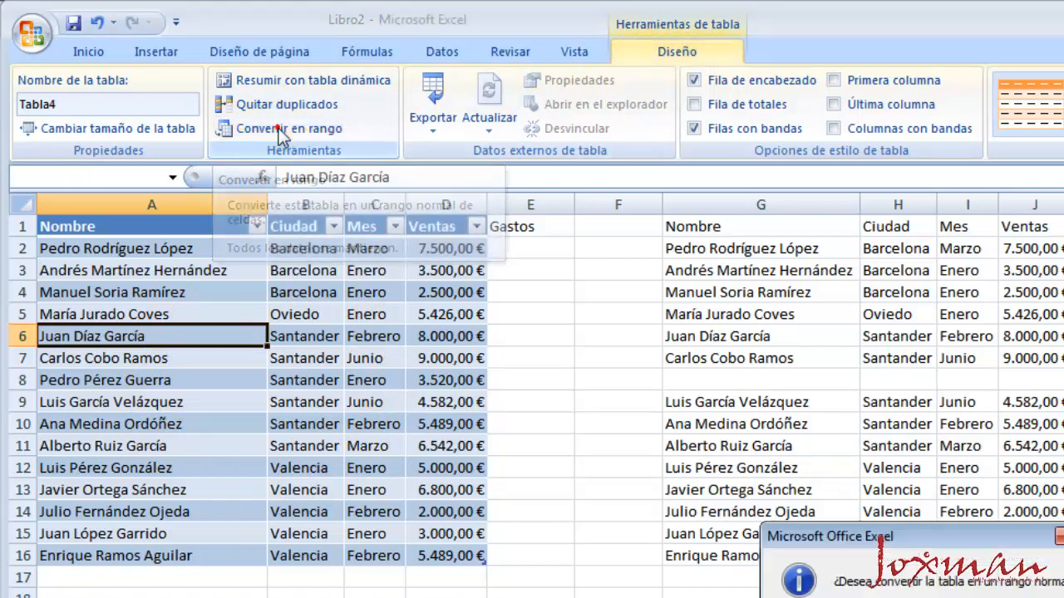
pyautogui.moveTo(873, 538); pyautogui.dragTo(631, 355)
pyautogui.click(640, 436)
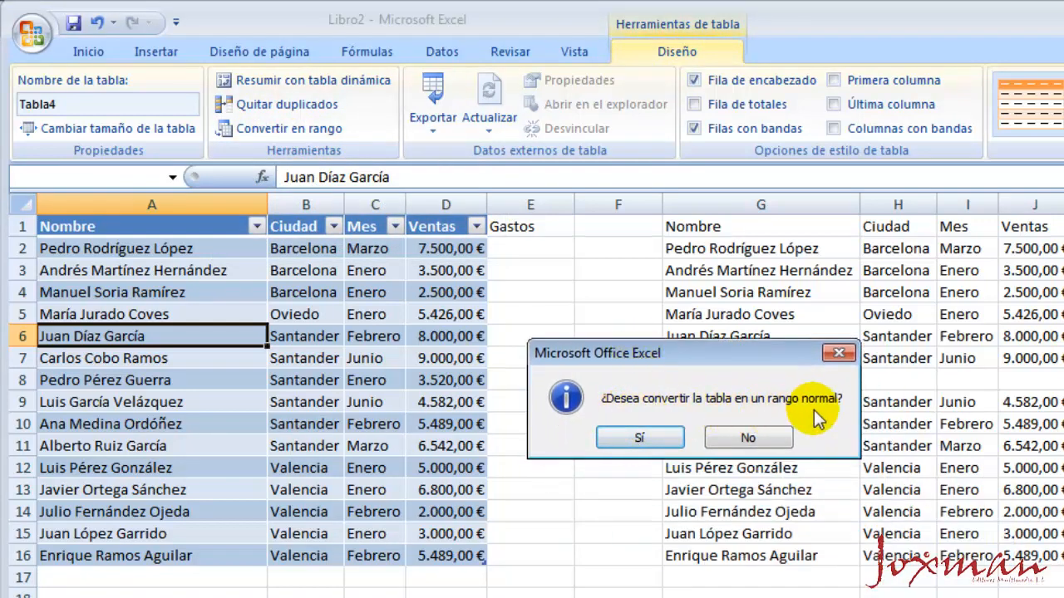
pyautogui.click(639, 440)
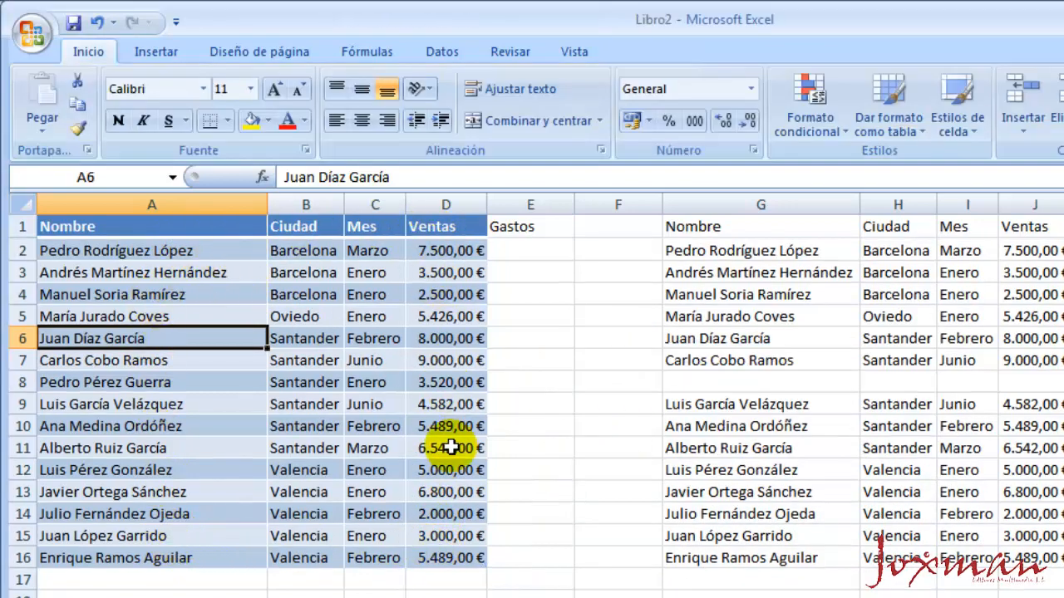
pyautogui.click(216, 272)
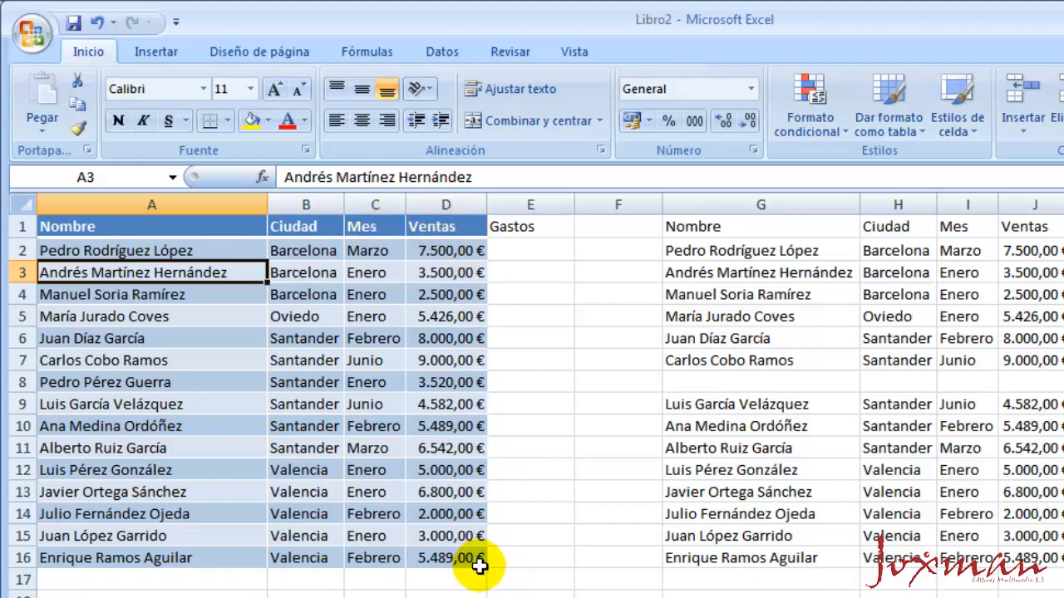
pyautogui.click(291, 354)
pyautogui.click(198, 383)
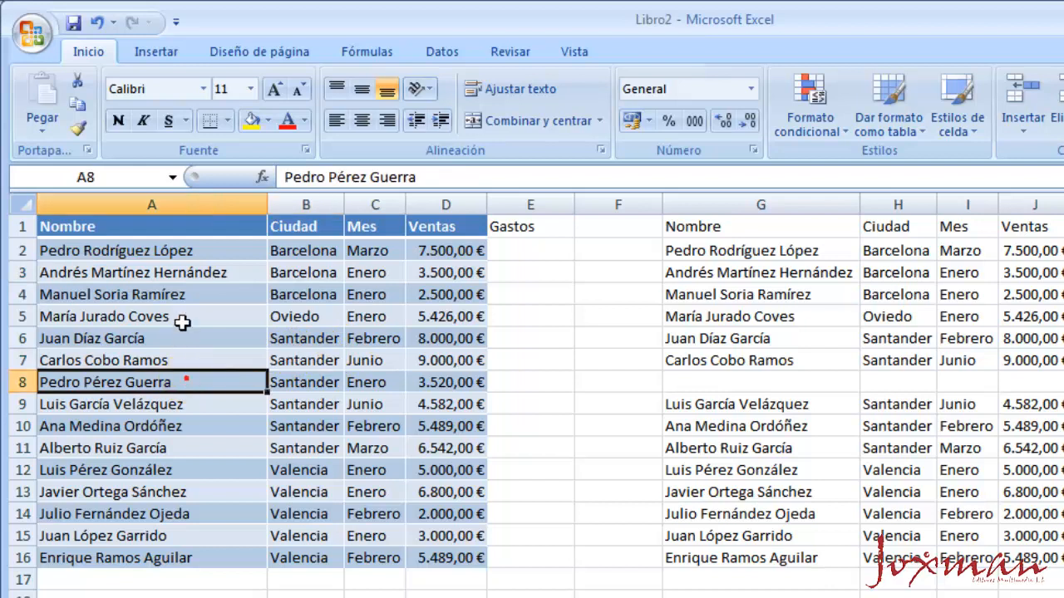
pyautogui.click(194, 294)
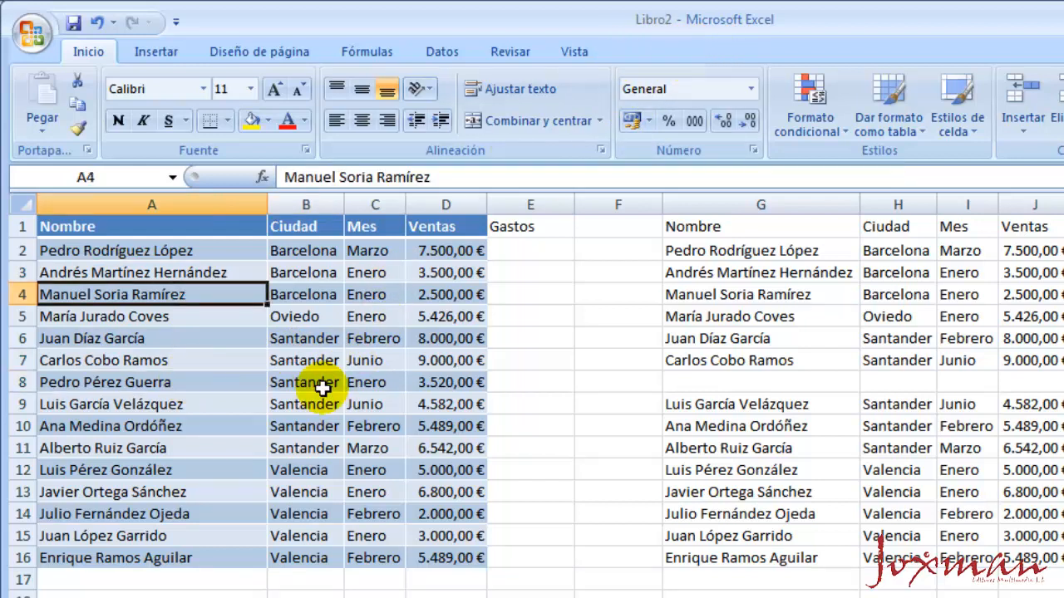
# Format the range A1:E16 as a table with headers, using the red style in the first row of the Medio group
pyautogui.click(215, 425)
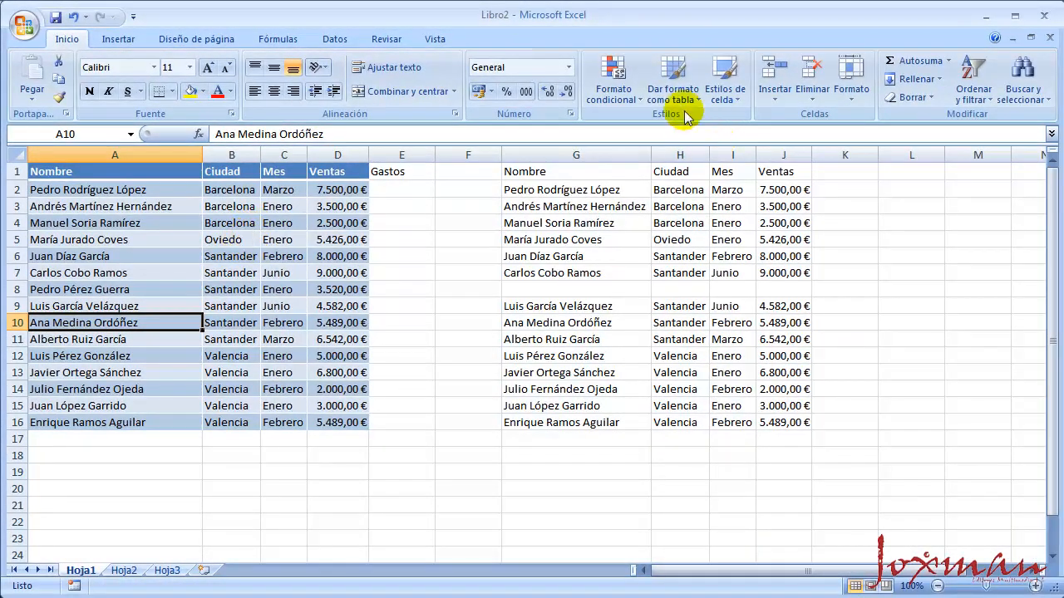
pyautogui.click(680, 92)
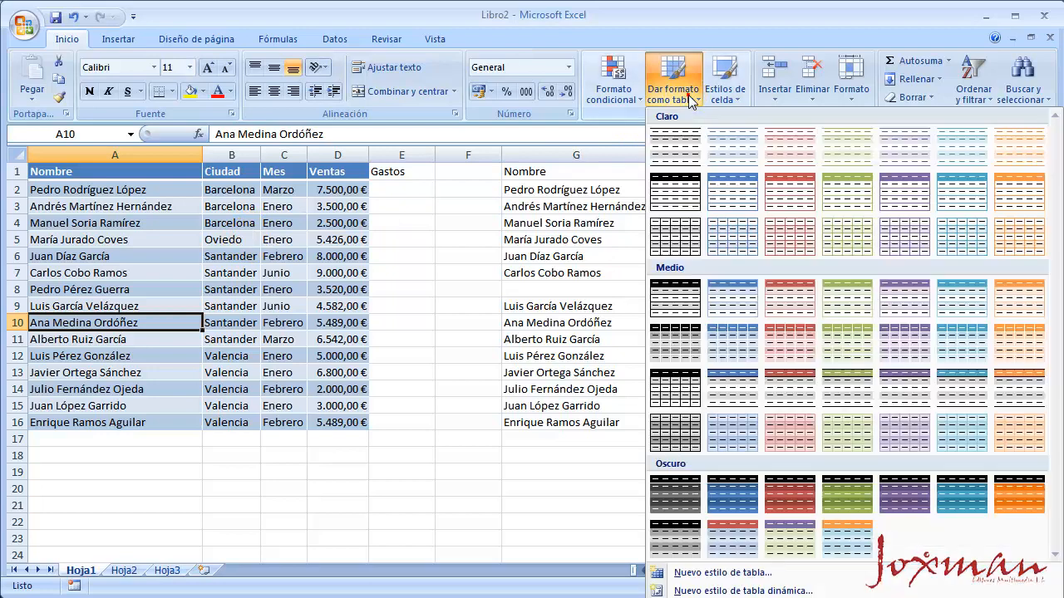
pyautogui.click(772, 299)
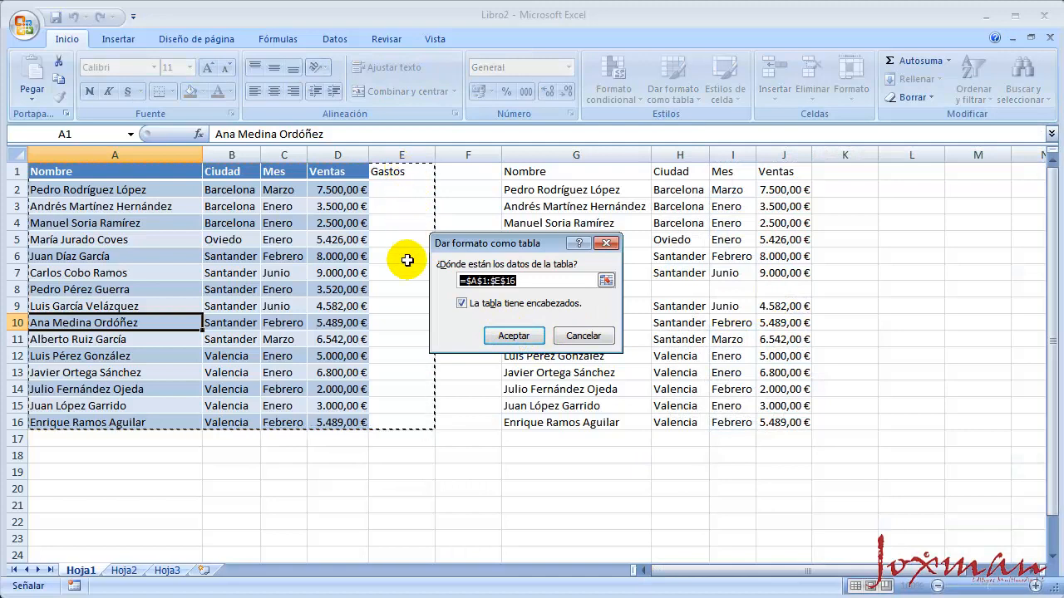
pyautogui.click(508, 336)
pyautogui.click(344, 321)
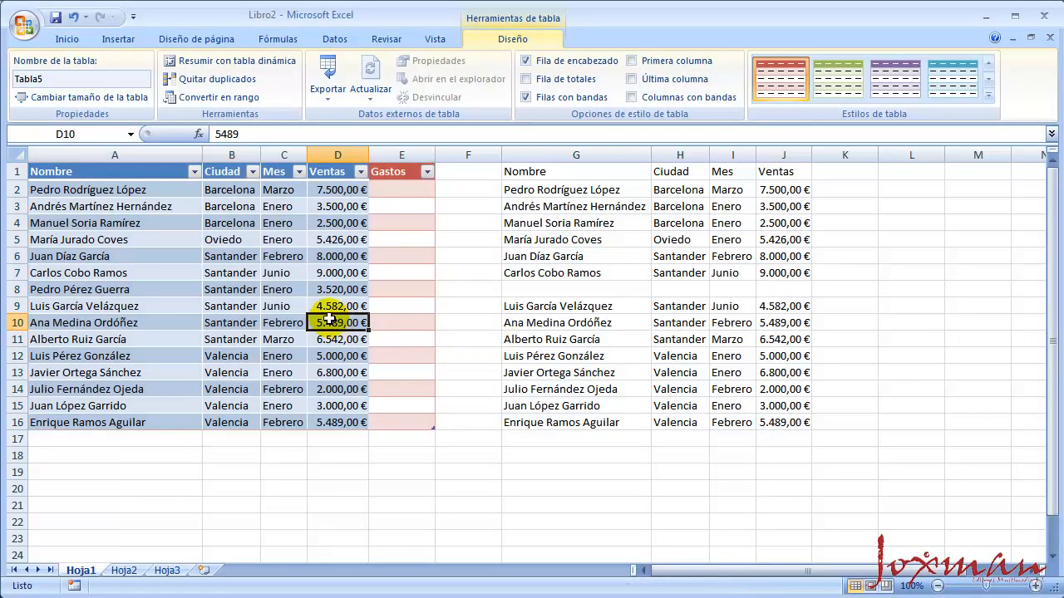
# Rename the new table as Clientes
pyautogui.click(245, 206)
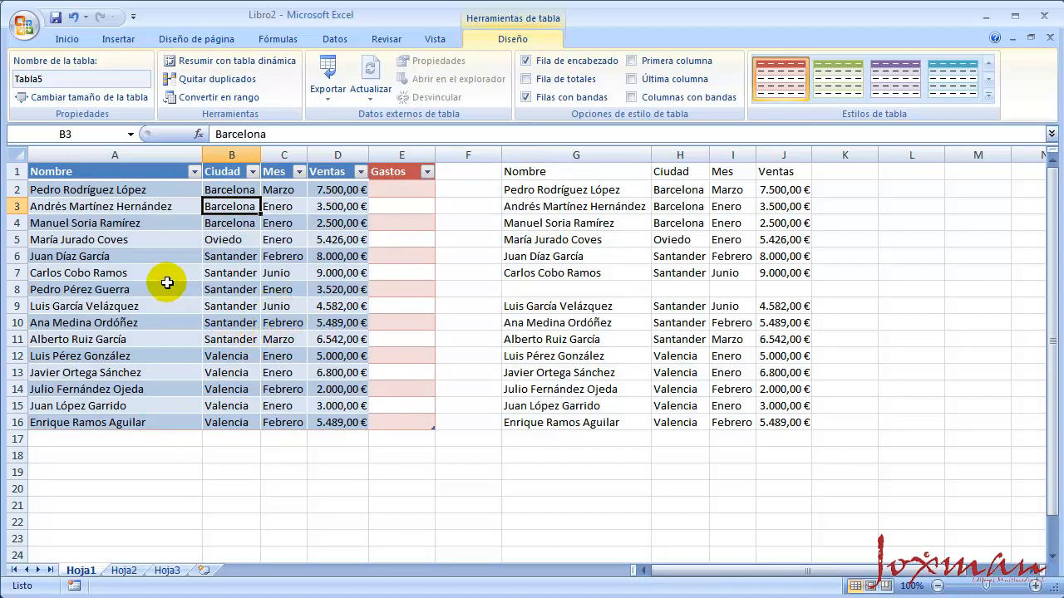
pyautogui.click(58, 79)
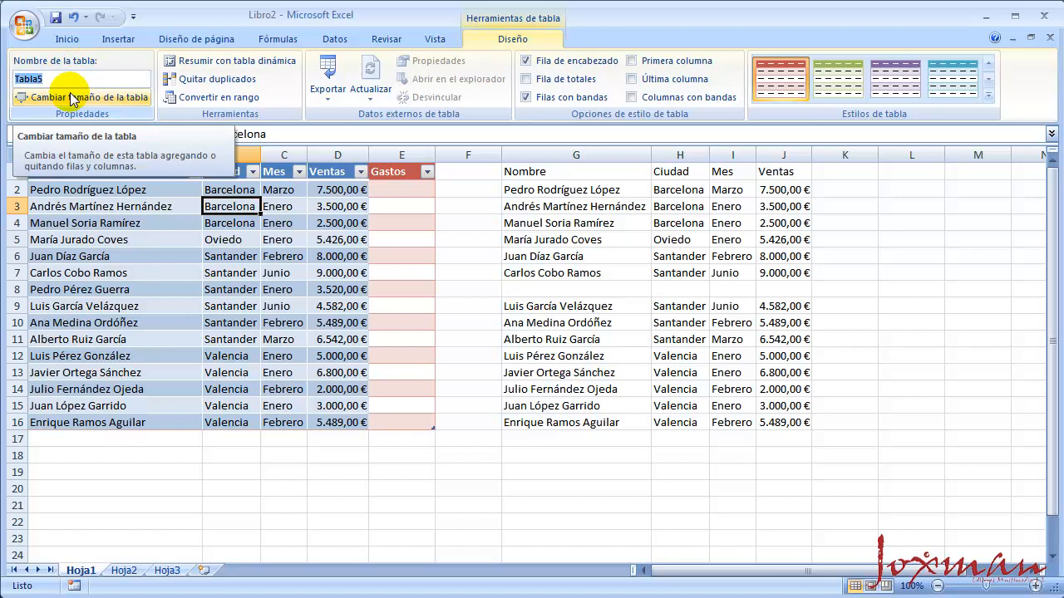
pyautogui.write('Clientes')
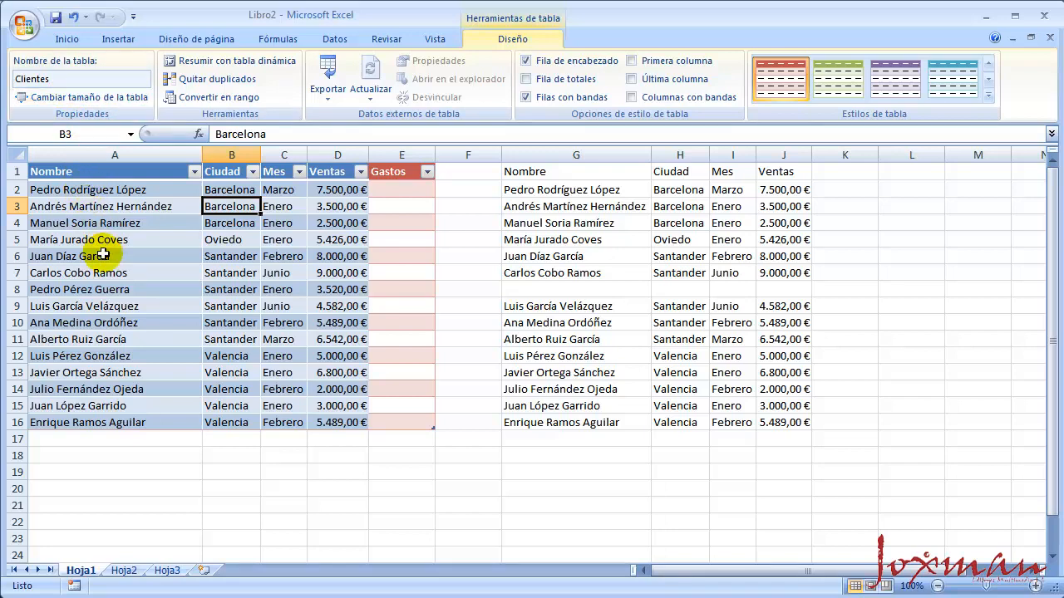
# Add a totals row to the Clientes table and set its Ventas cell to the Promedio function
pyautogui.click(548, 81)
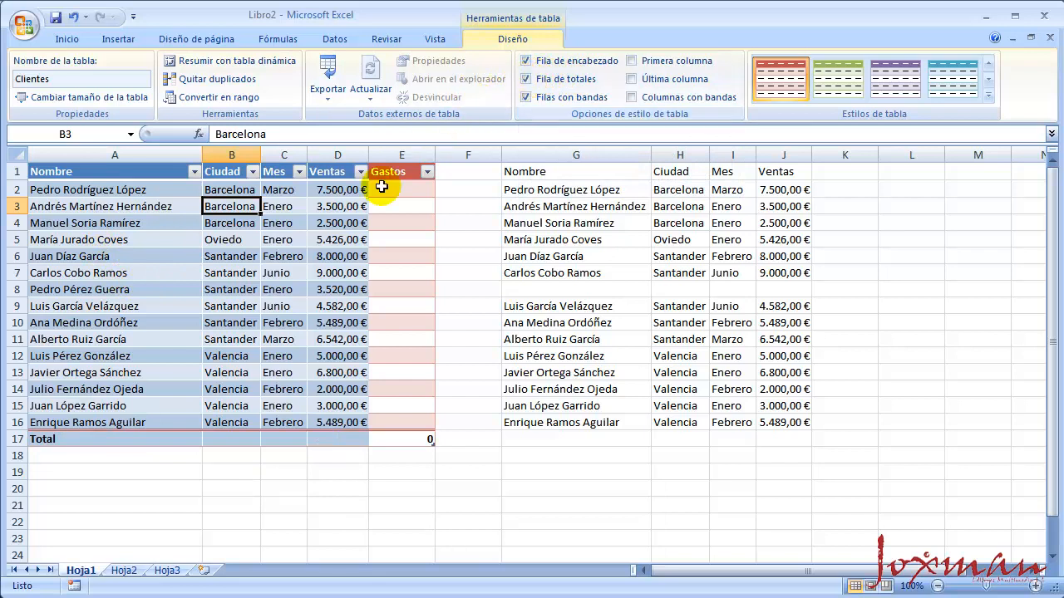
pyautogui.click(155, 389)
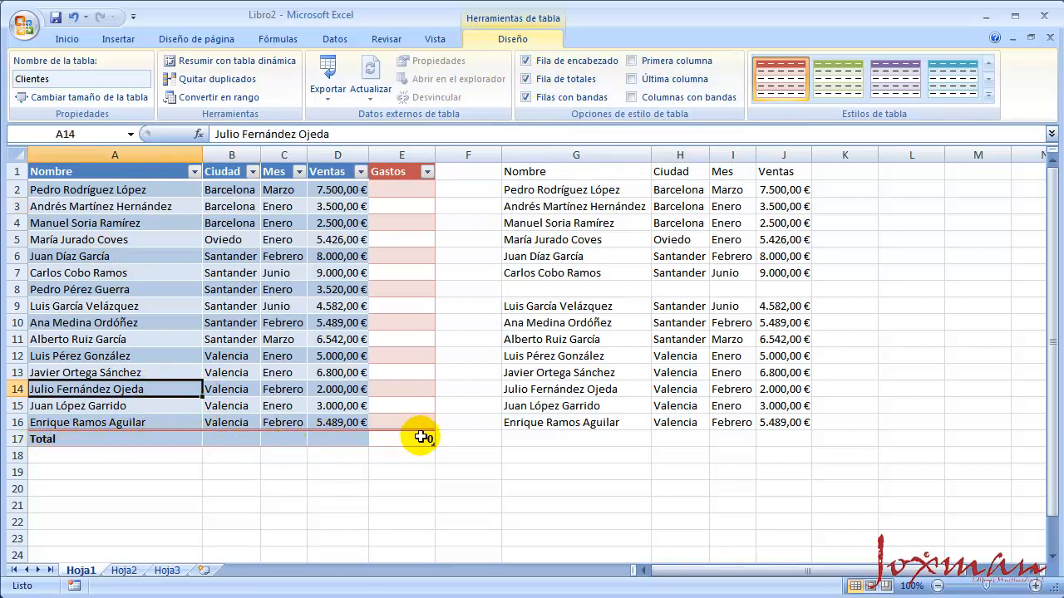
pyautogui.click(339, 439)
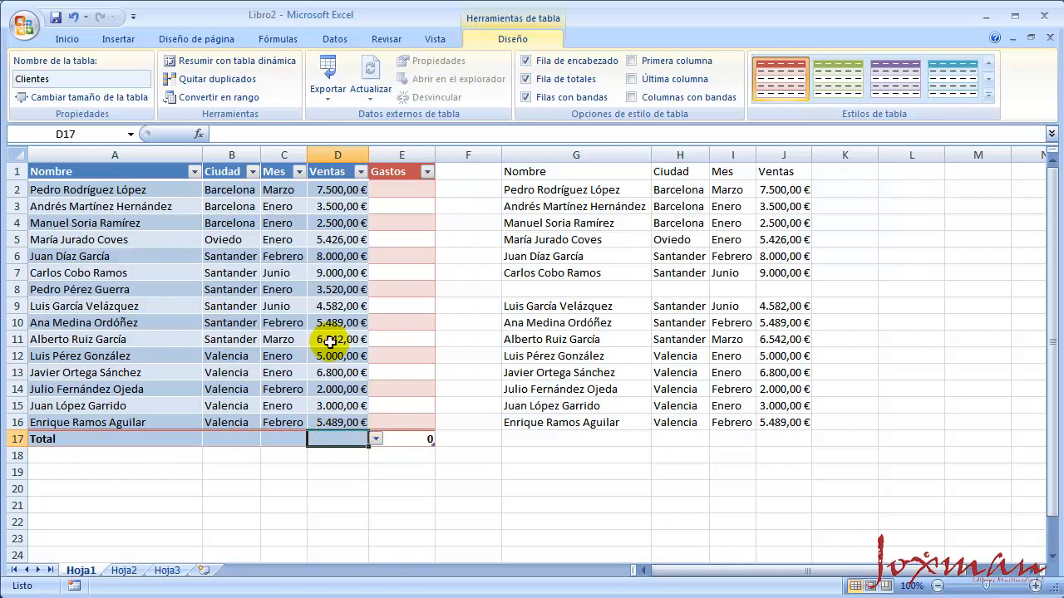
pyautogui.click(375, 440)
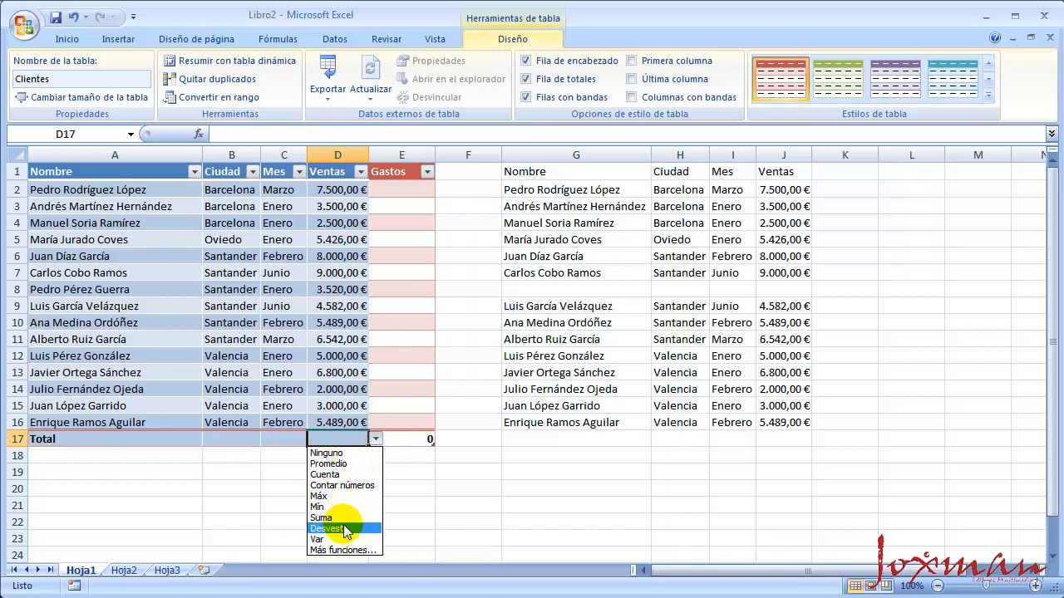
pyautogui.click(349, 464)
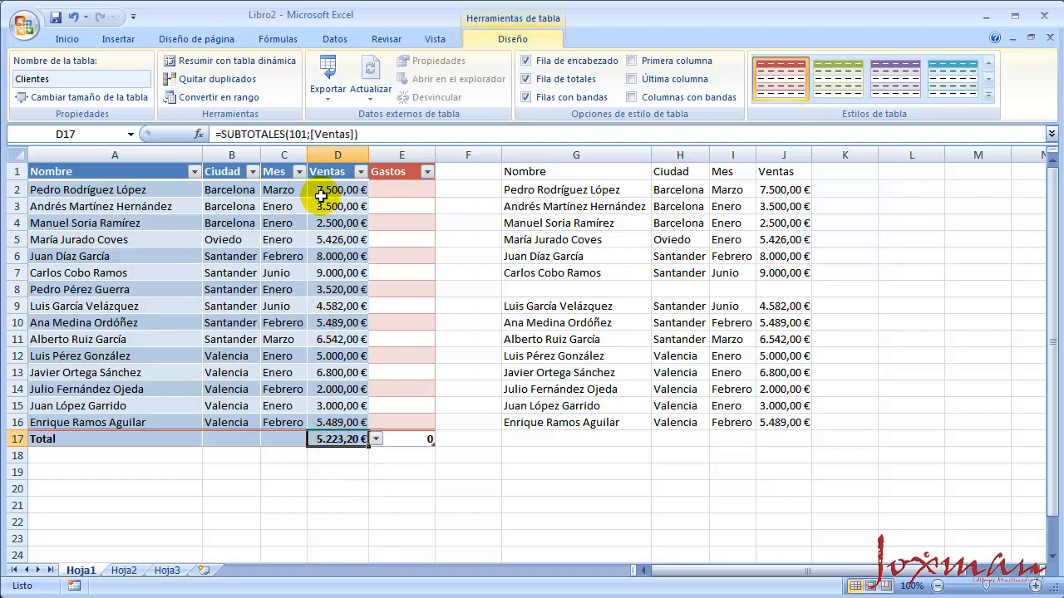
# Set the Ciudad cell of the totals row to the Cuenta function
pyautogui.click(236, 439)
pyautogui.click(267, 438)
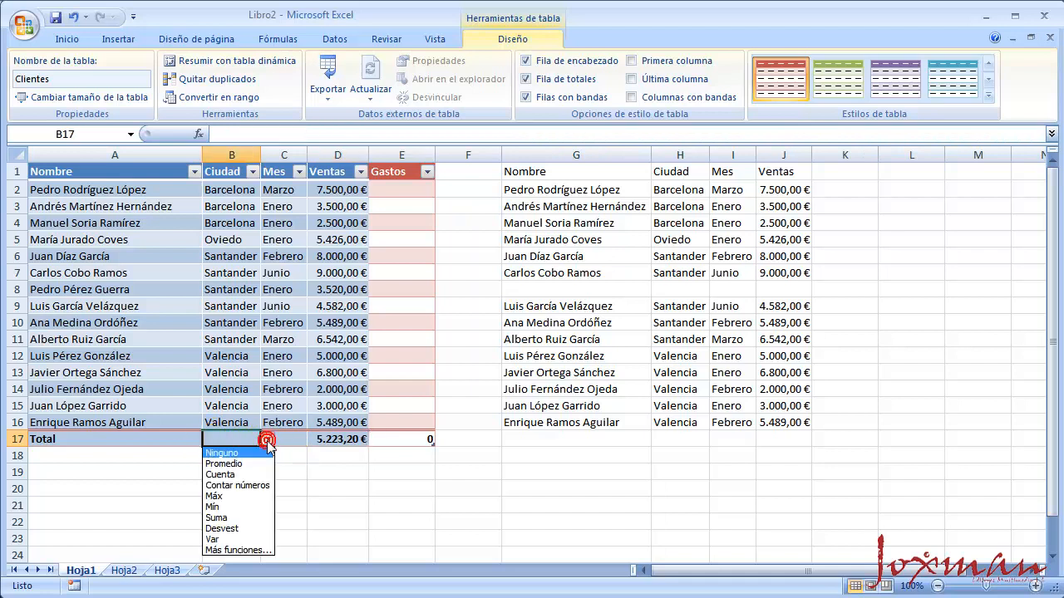
pyautogui.click(241, 474)
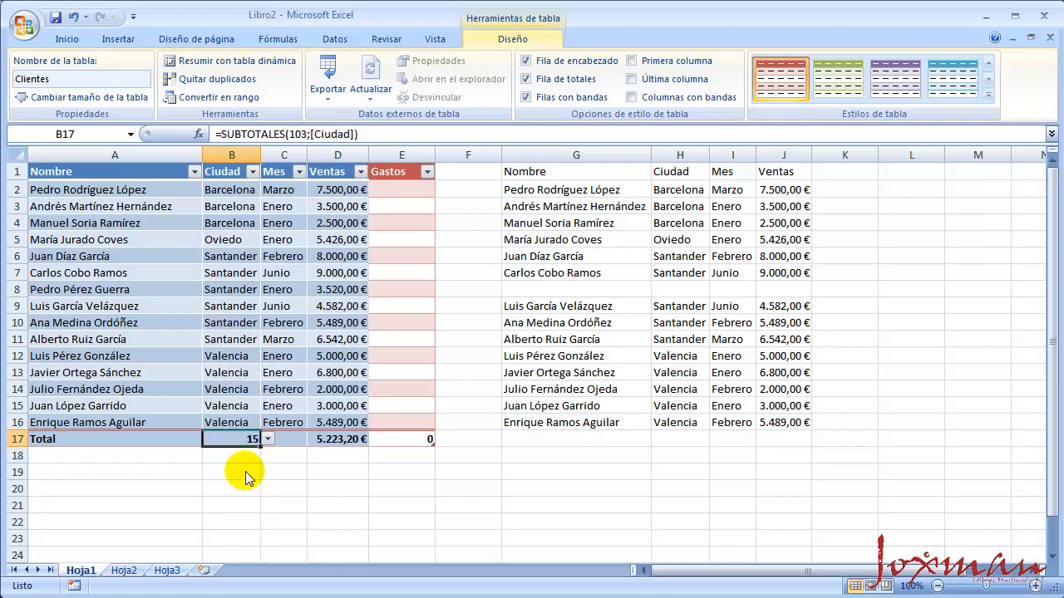